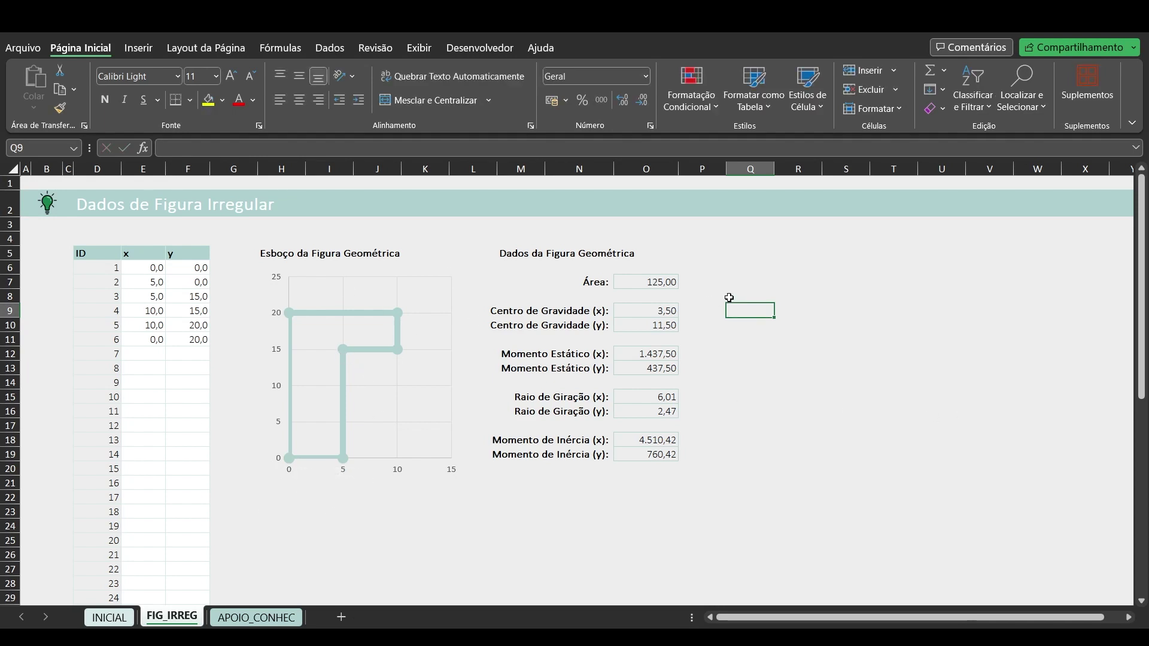
- Examine the figure's calculated geometric data and the vertex coordinates shown on its sketch chart
{"action": "left_click_drag", "start_coordinate": [701, 281], "coordinate": [717, 460]}
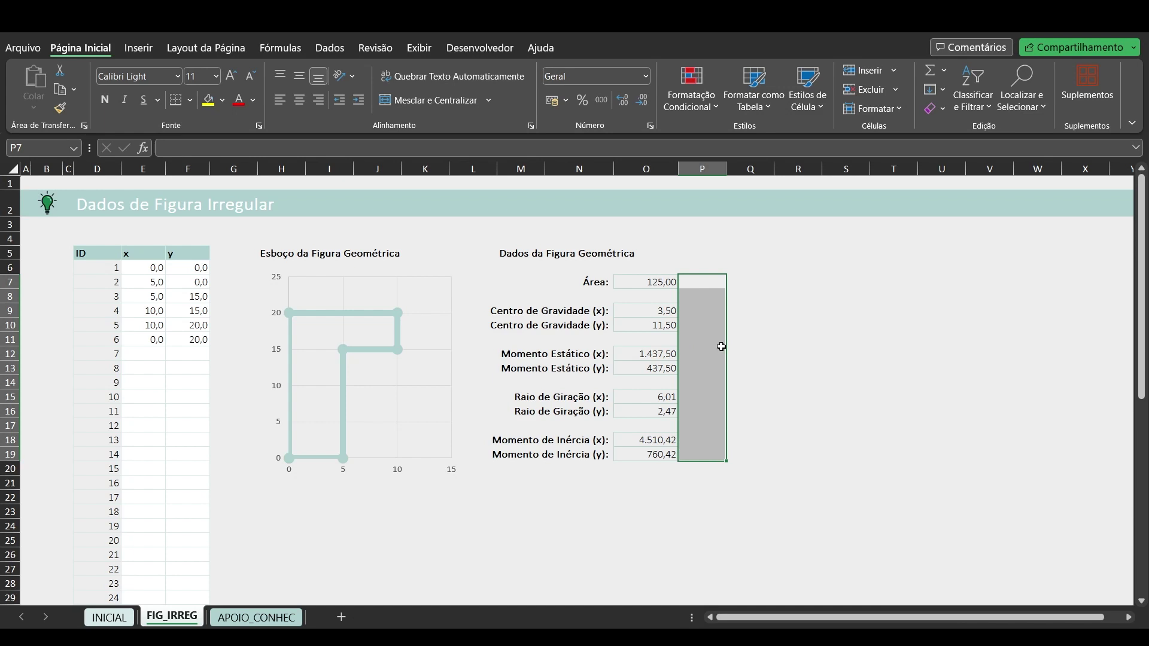
{"action": "left_click", "coordinate": [747, 327]}
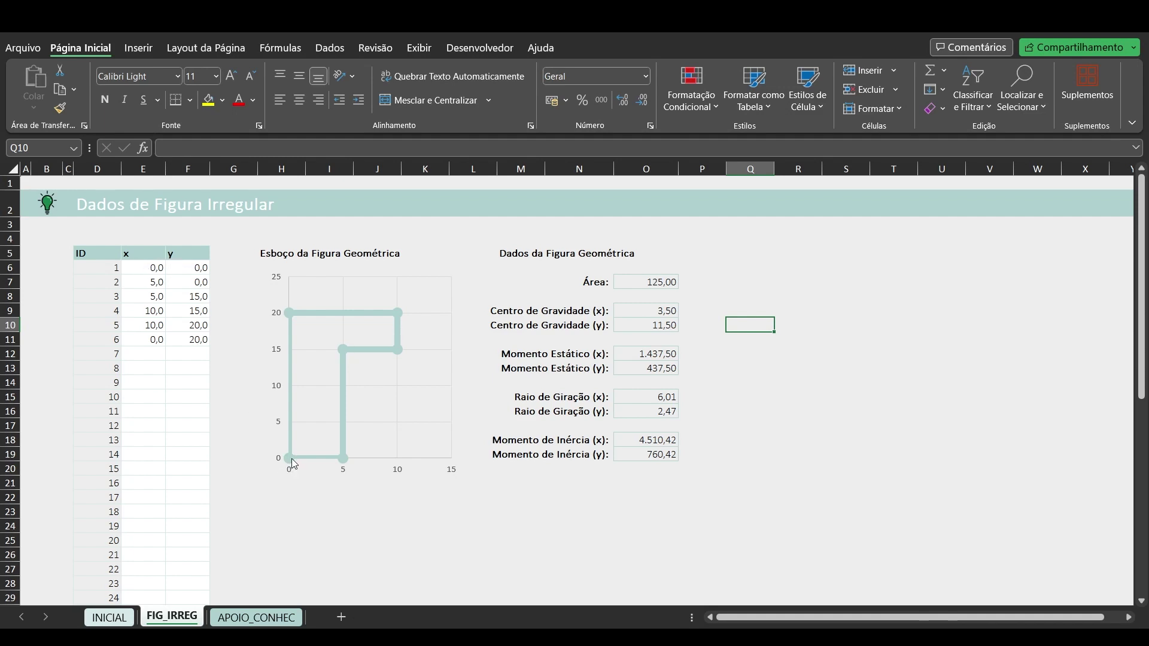
{"action": "mouse_move", "coordinate": [292, 459]}
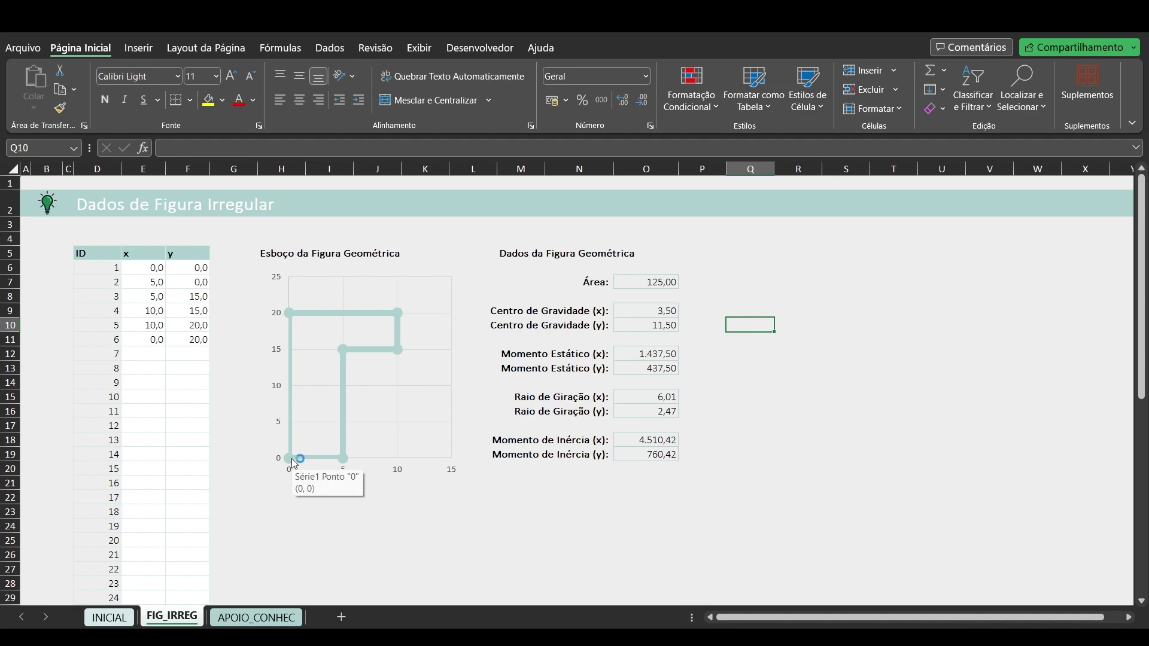
{"action": "mouse_move", "coordinate": [343, 462]}
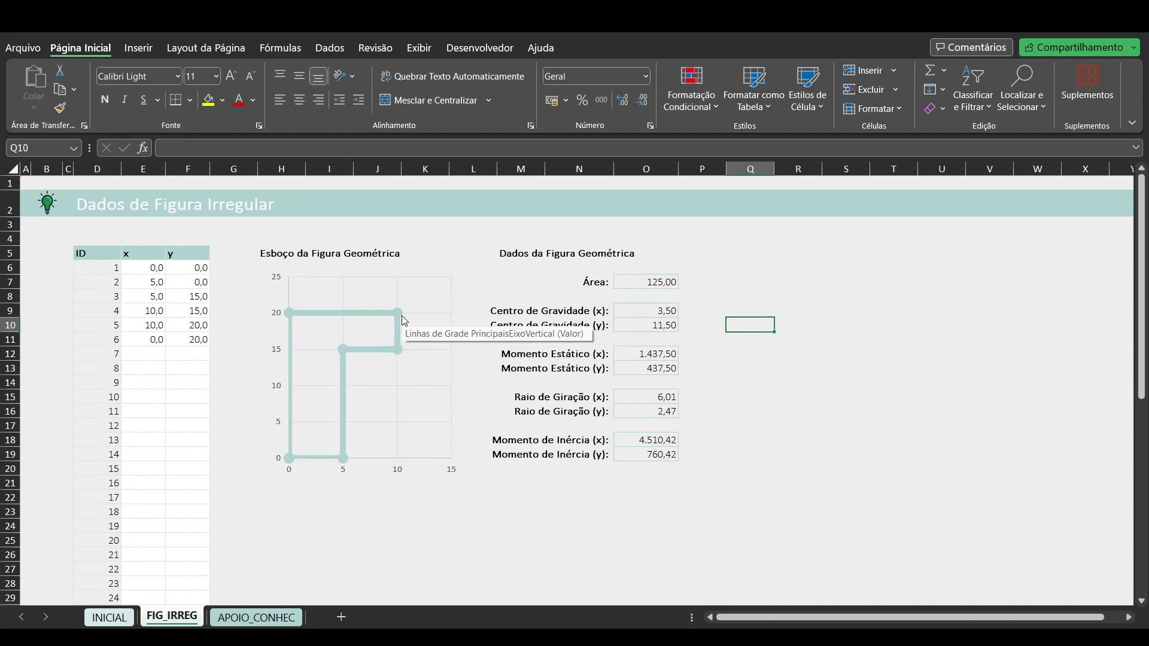
{"action": "mouse_move", "coordinate": [293, 315]}
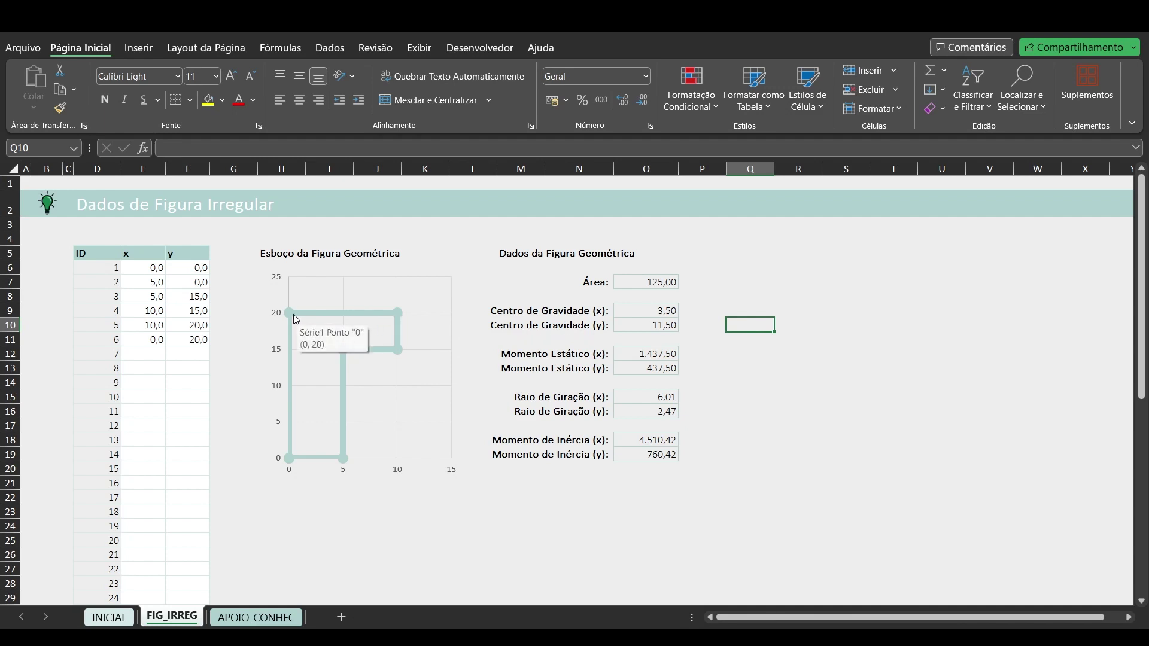
{"action": "left_click", "coordinate": [290, 496]}
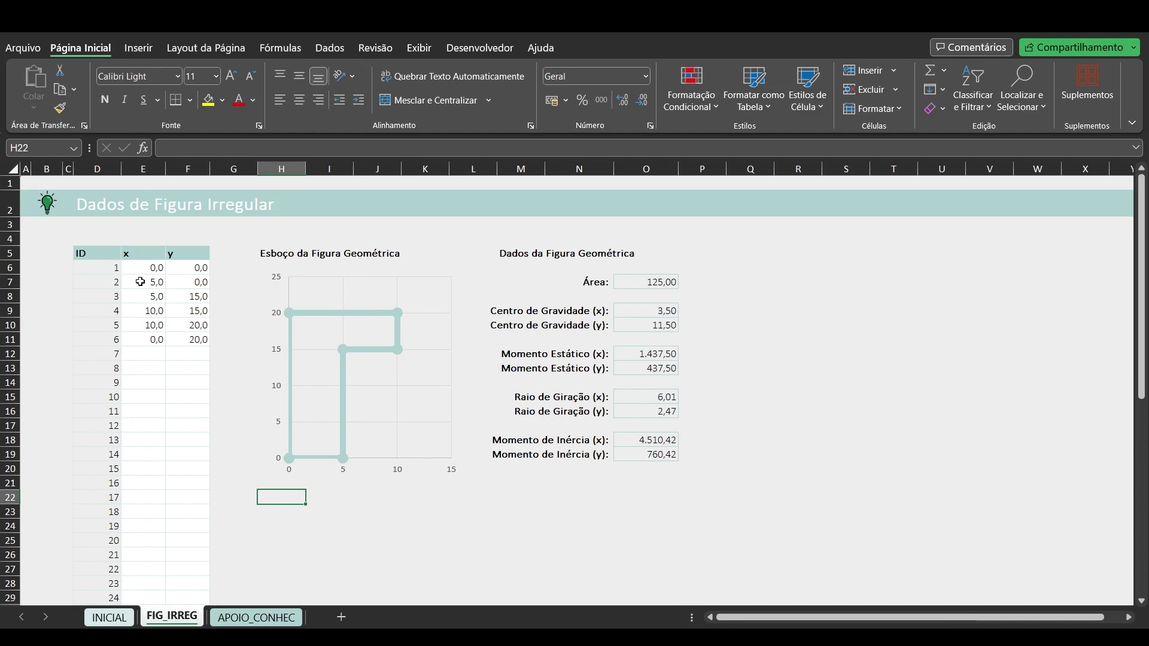
- Clear the coordinates of points 2 to 6 and enter point 2 as x 20, y 0
{"action": "left_click_drag", "start_coordinate": [137, 282], "coordinate": [181, 340]}
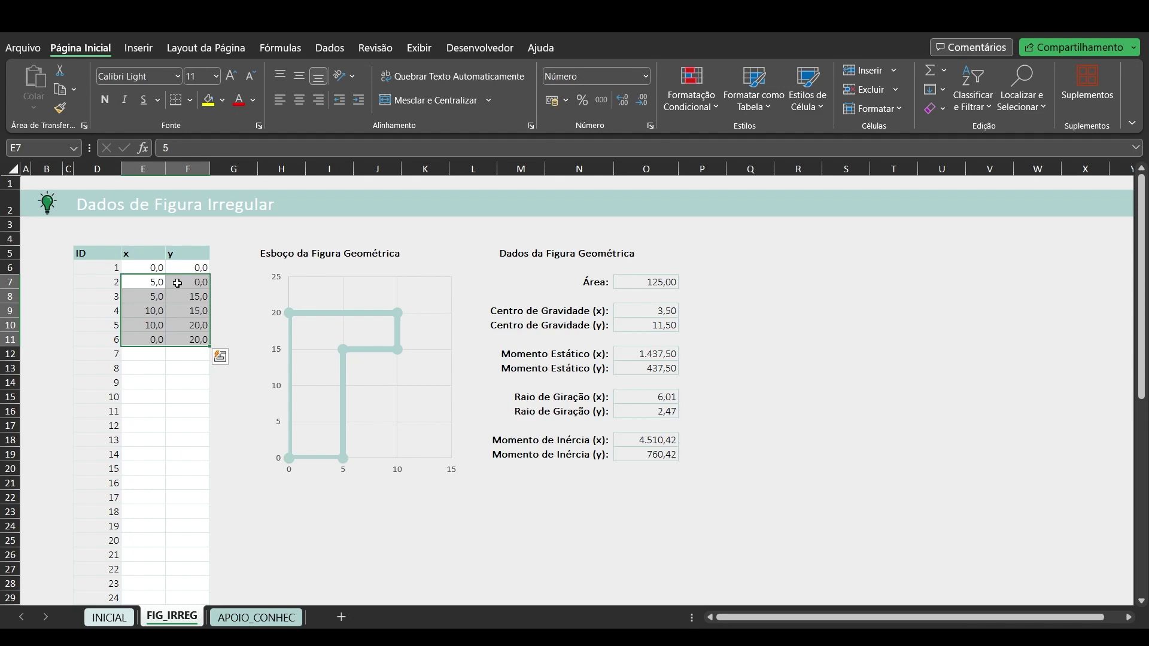
{"action": "key", "text": "Delete"}
{"action": "left_click", "coordinate": [151, 282]}
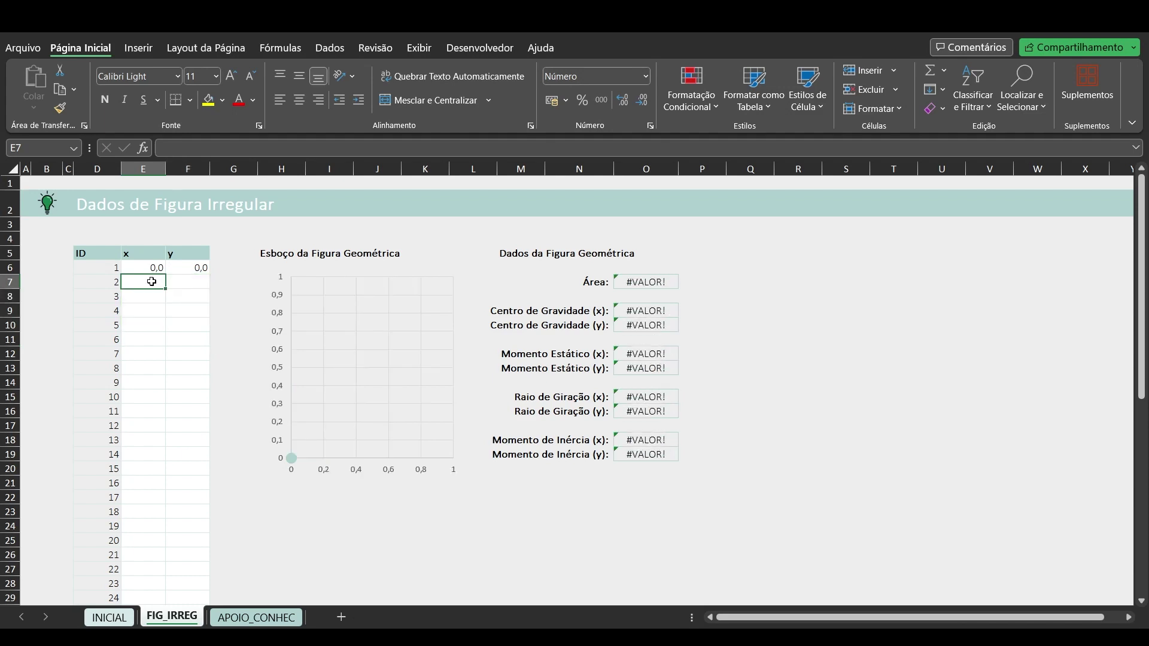
{"action": "type", "text": "20"}
{"action": "key", "text": "Tab"}
{"action": "type", "text": "0"}
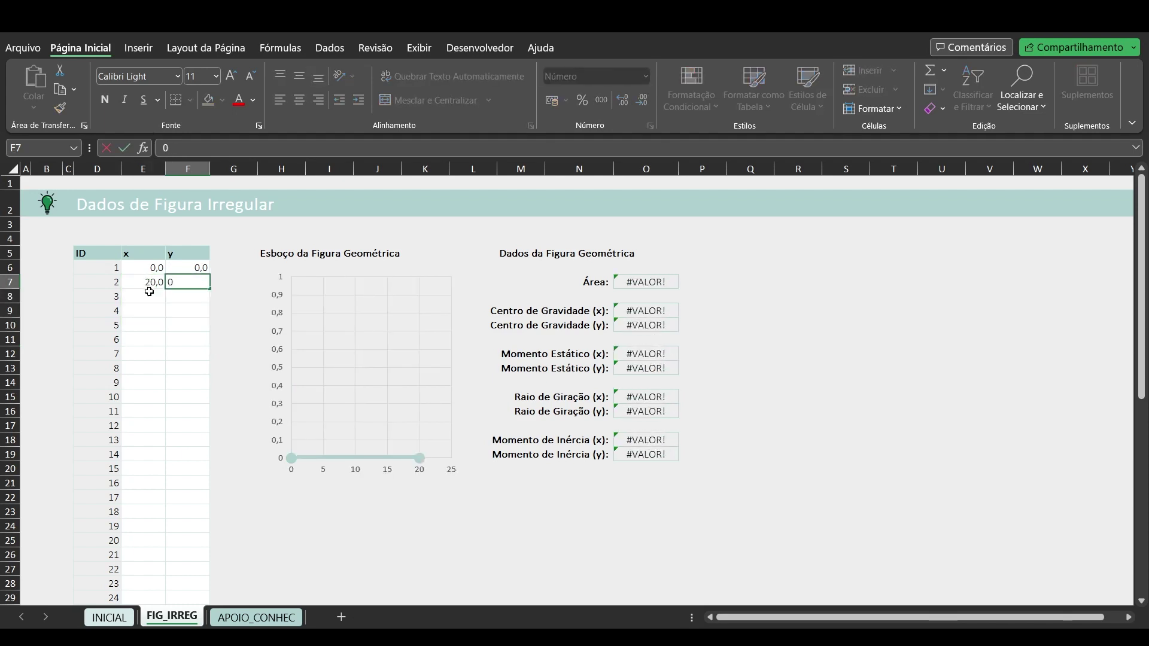
- Enter point 3 of the figure with x 20 and y 60
{"action": "left_click", "coordinate": [149, 292]}
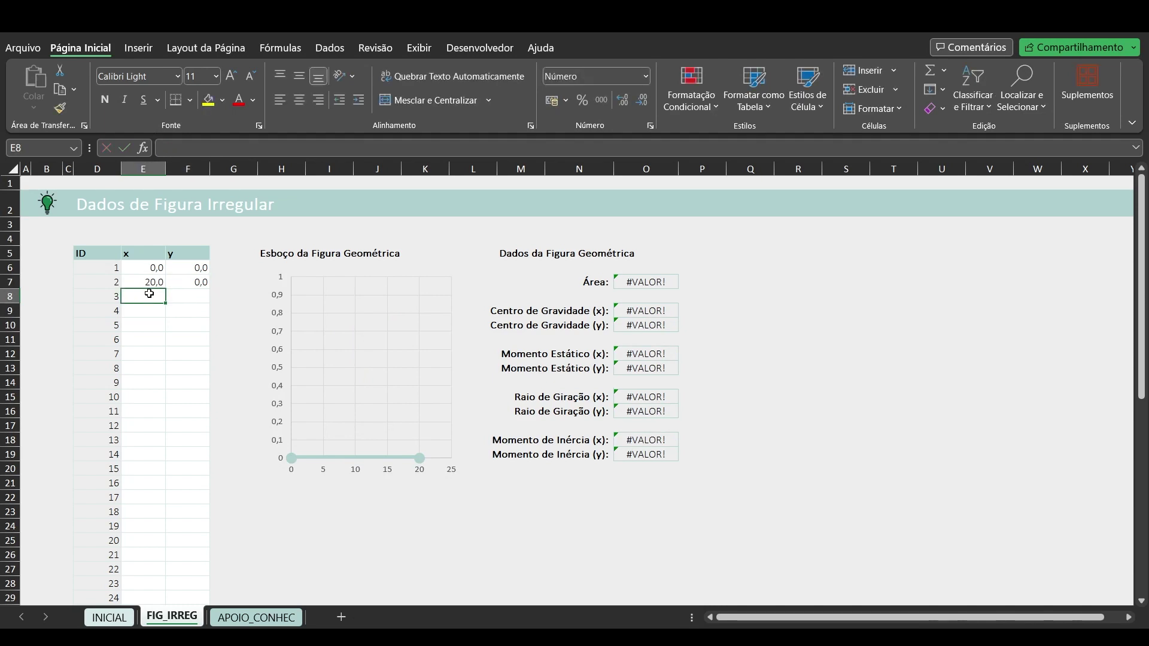
{"action": "type", "text": "20"}
{"action": "key", "text": "Tab"}
{"action": "type", "text": "60"}
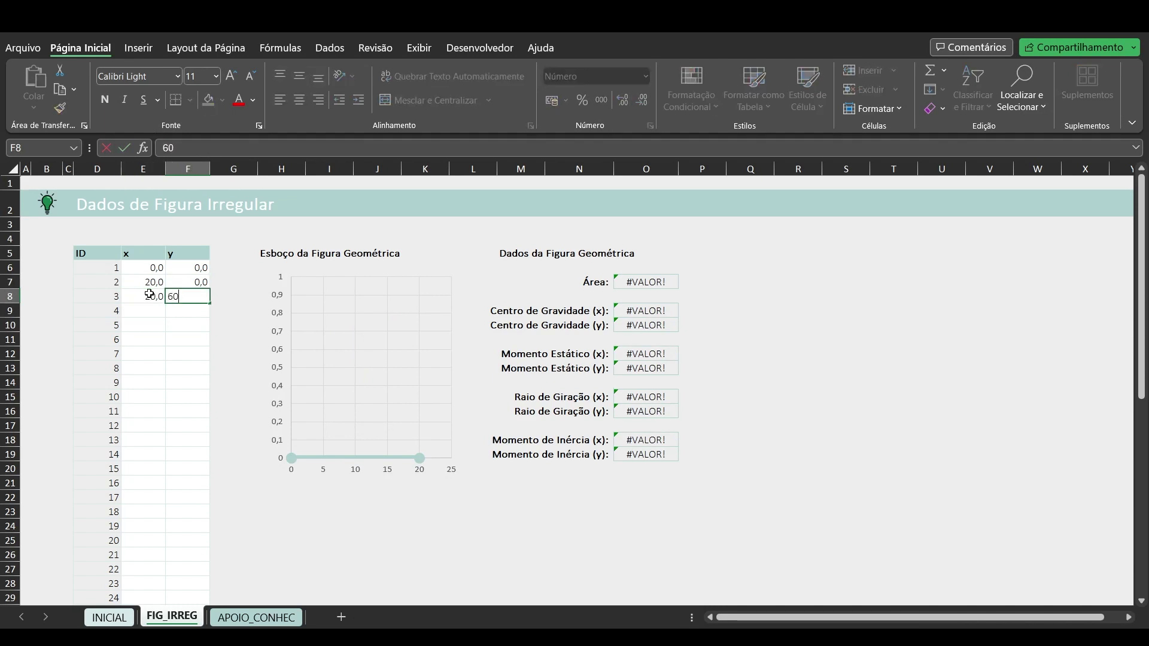
{"action": "key", "text": "Return"}
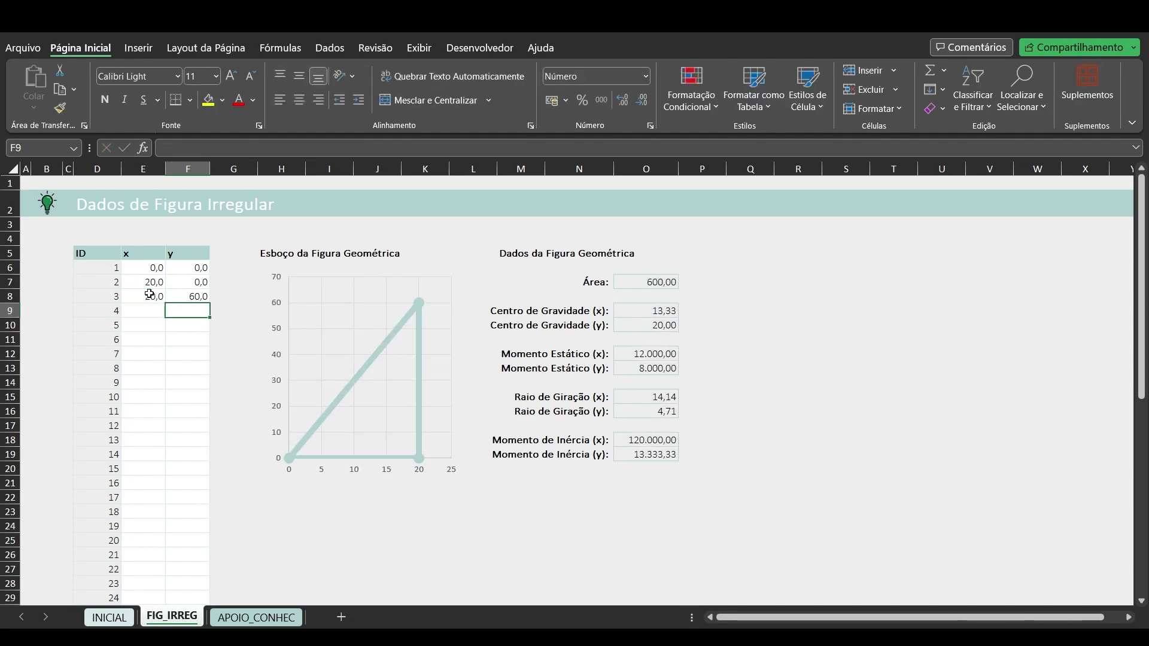
- Enter point 4 with x 0 and y 60 to complete the rectangle
{"action": "type", "text": "60"}
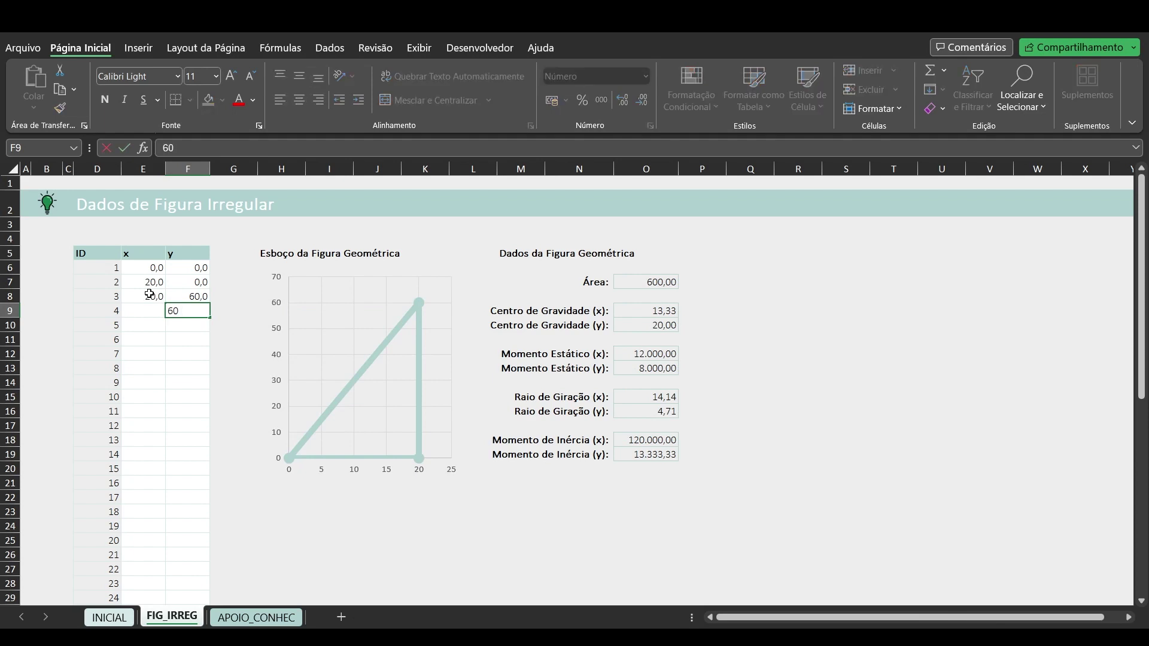
{"action": "key", "text": "shift+Tab"}
{"action": "type", "text": "0"}
{"action": "key", "text": "Tab"}
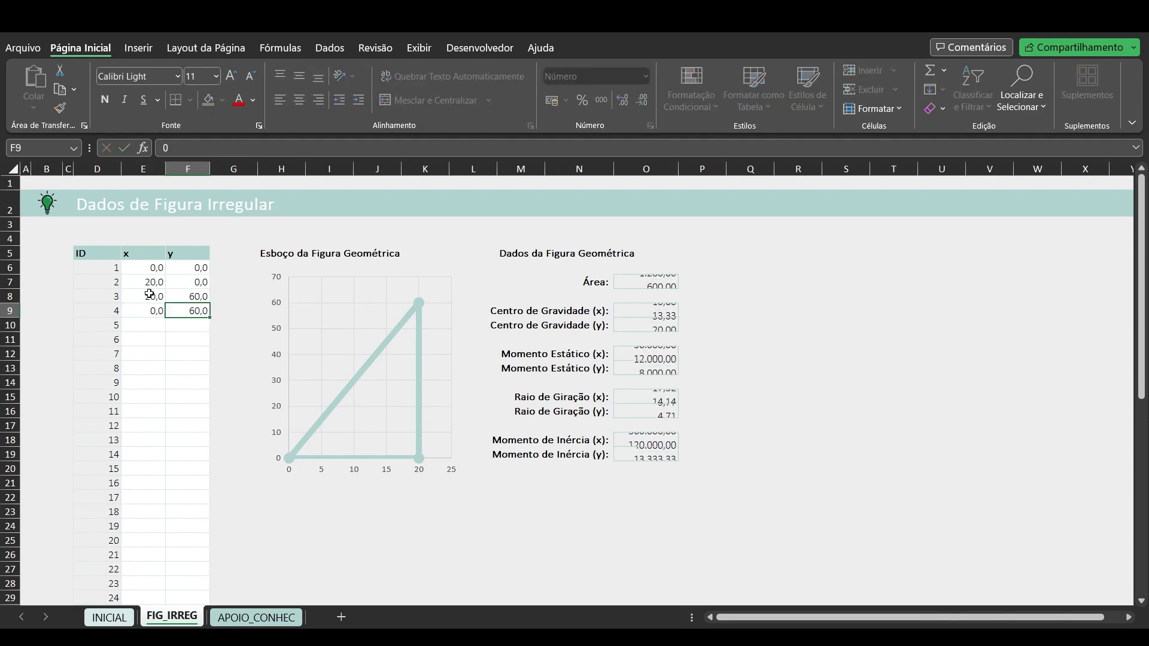
{"action": "key", "text": "BackSpace"}
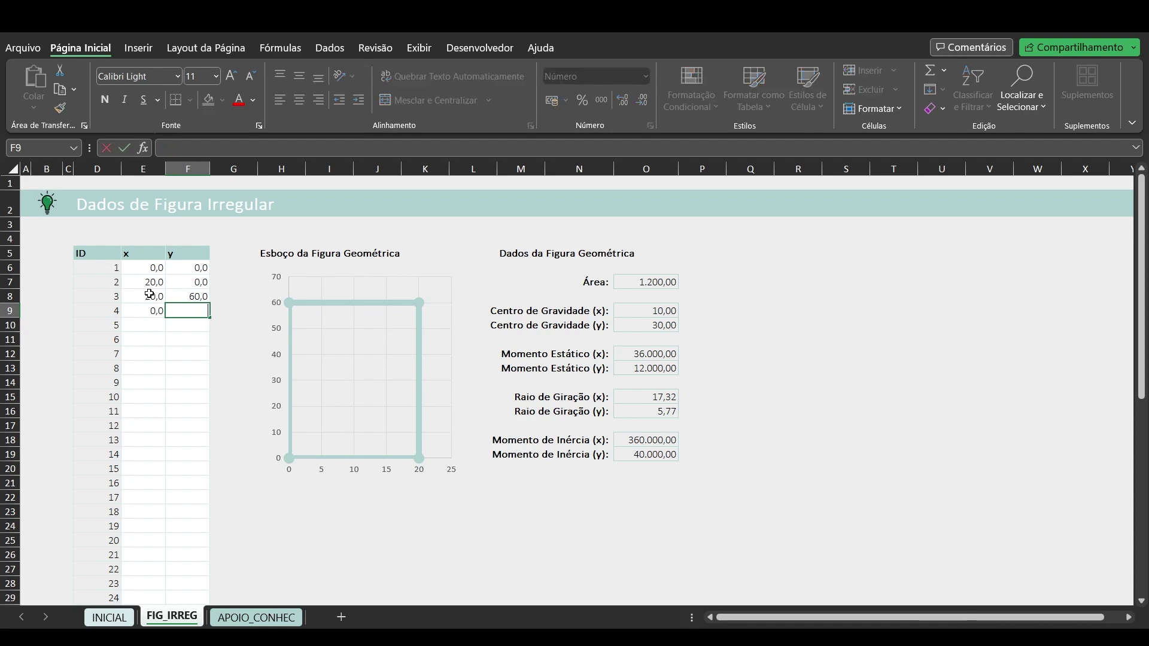
{"action": "key", "text": "Escape"}
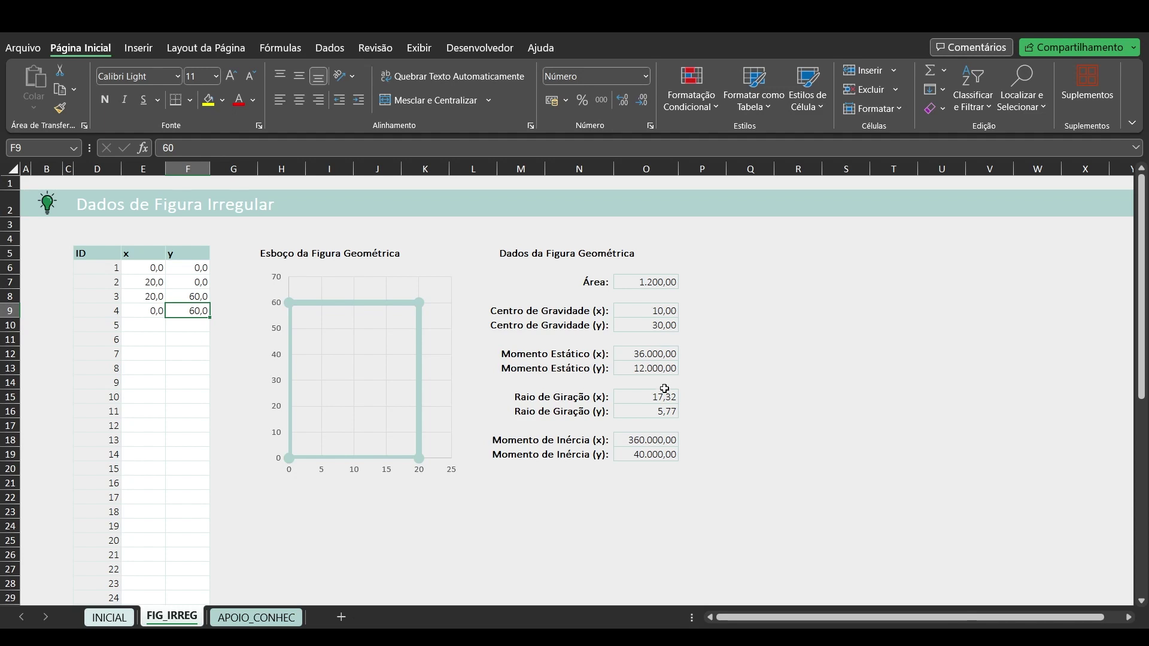
{"action": "left_click", "coordinate": [820, 299]}
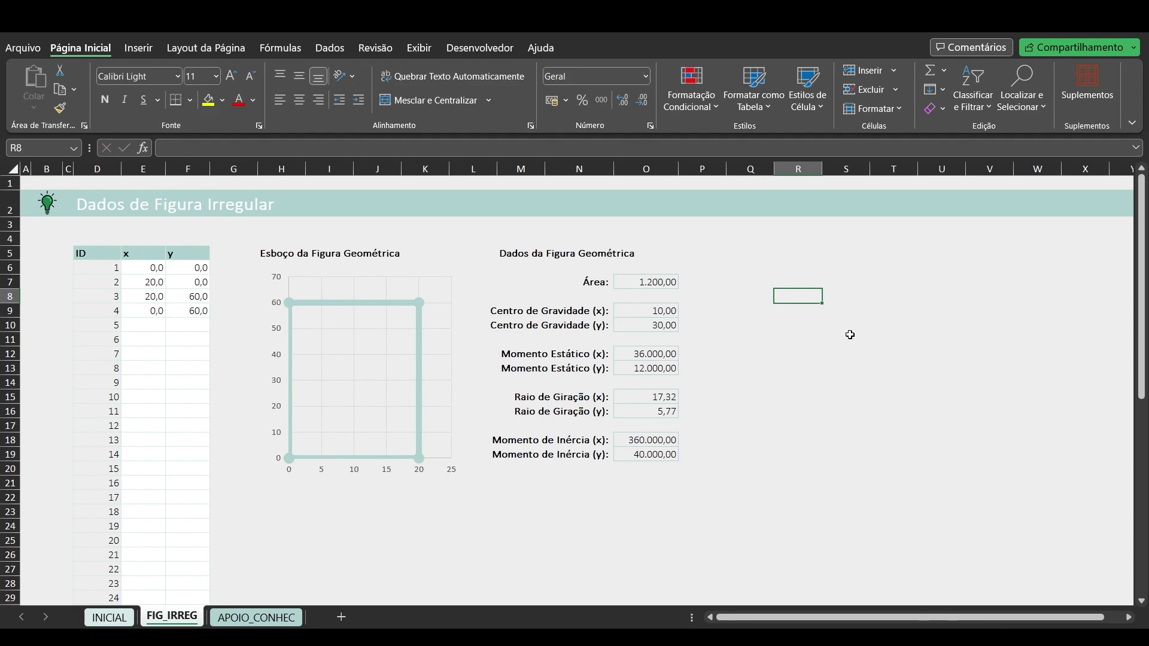
- Clear the x and y coordinates of point 4 to reduce the figure to a triangle
{"action": "left_click_drag", "start_coordinate": [148, 309], "coordinate": [172, 307]}
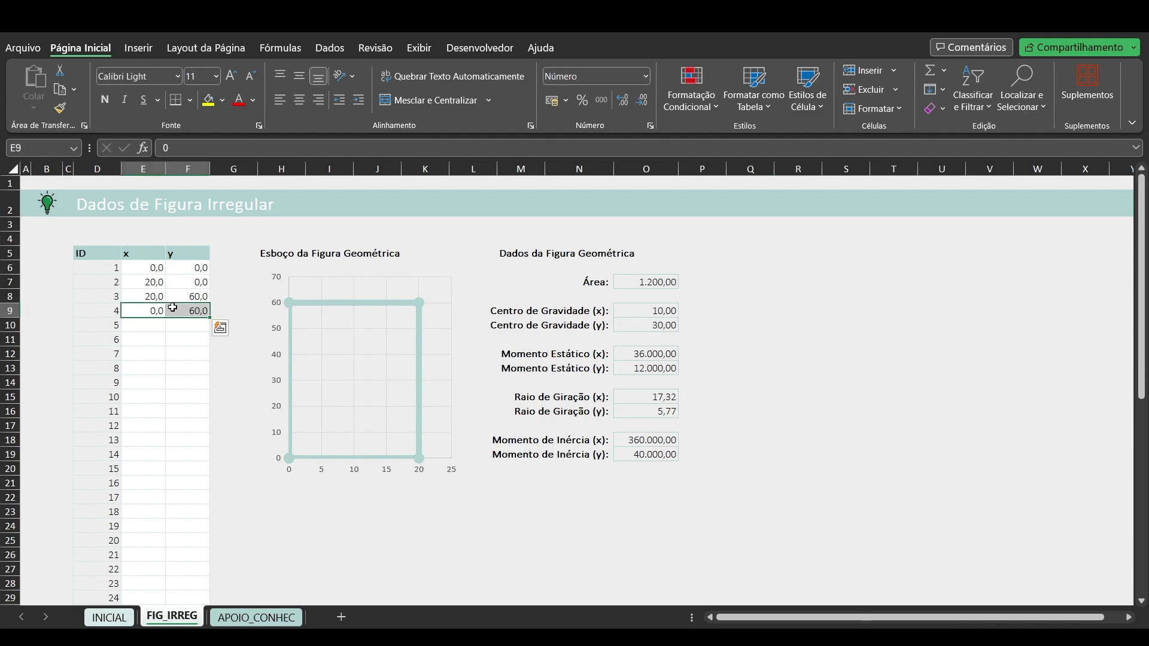
{"action": "key", "text": "Delete"}
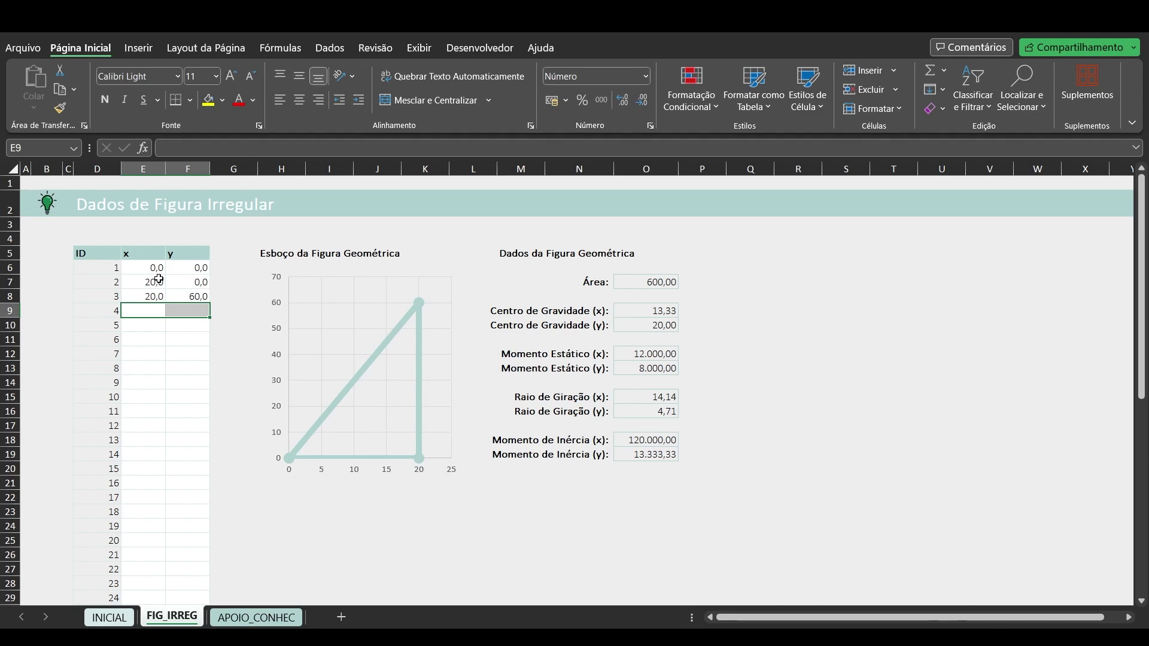
{"action": "left_click_drag", "start_coordinate": [145, 267], "coordinate": [146, 297]}
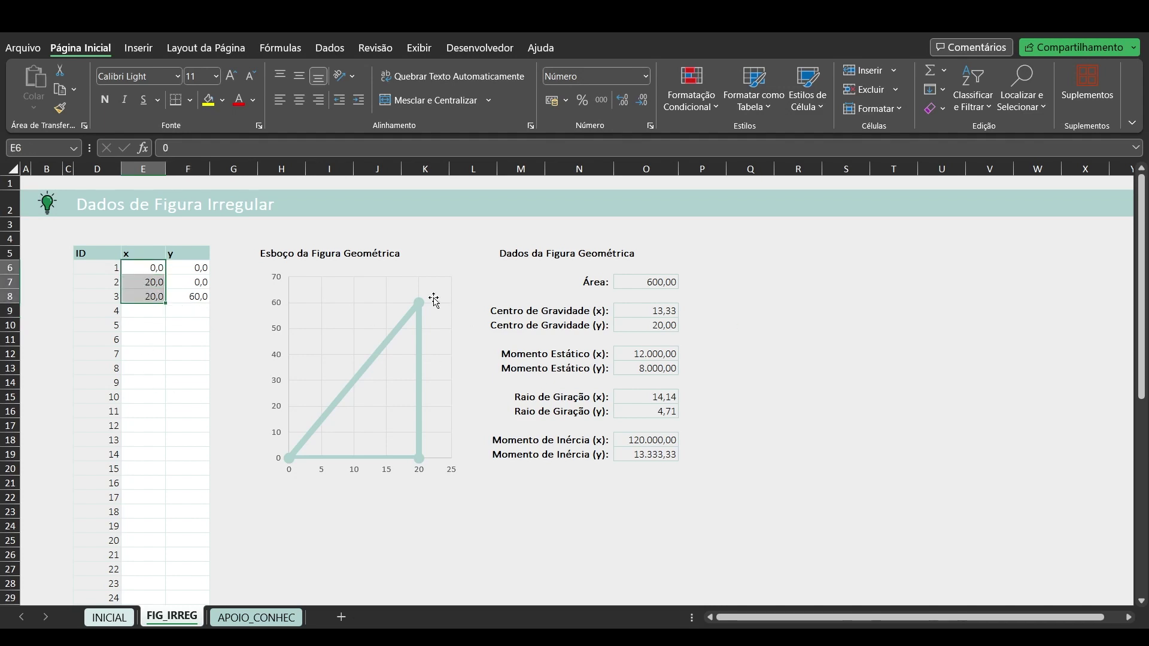
- Re-enter point 4 as x 0, y 60 to restore the rectangular figure
{"action": "left_click", "coordinate": [156, 316]}
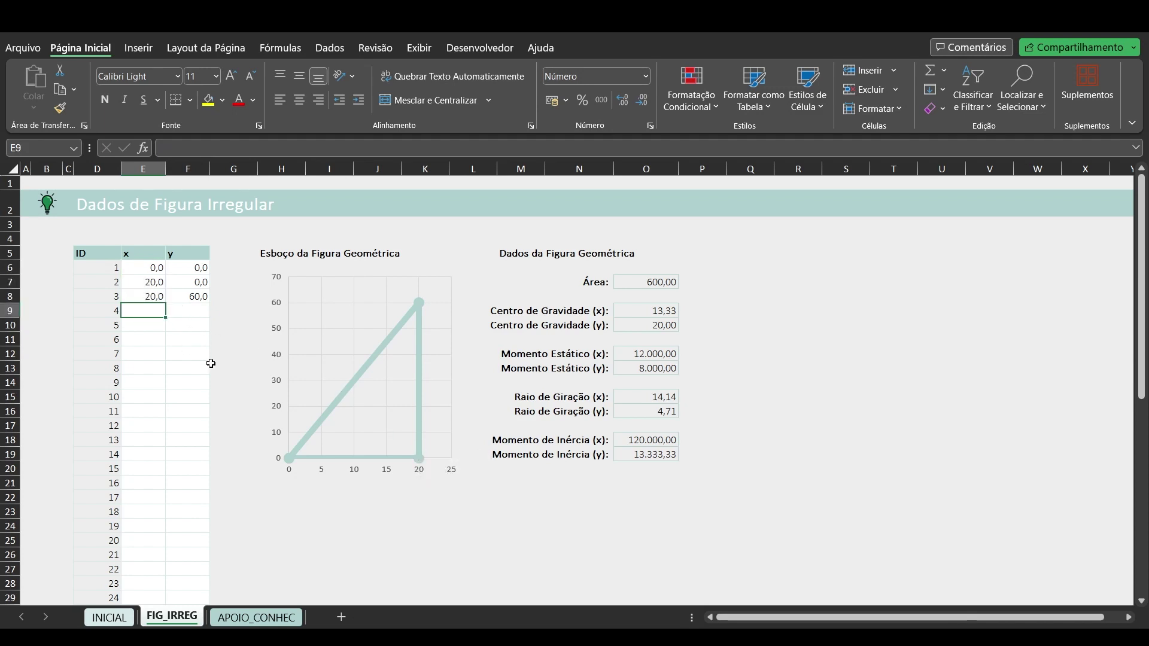
{"action": "type", "text": "0"}
{"action": "key", "text": "Right"}
{"action": "type", "text": "60"}
{"action": "key", "text": "Return"}
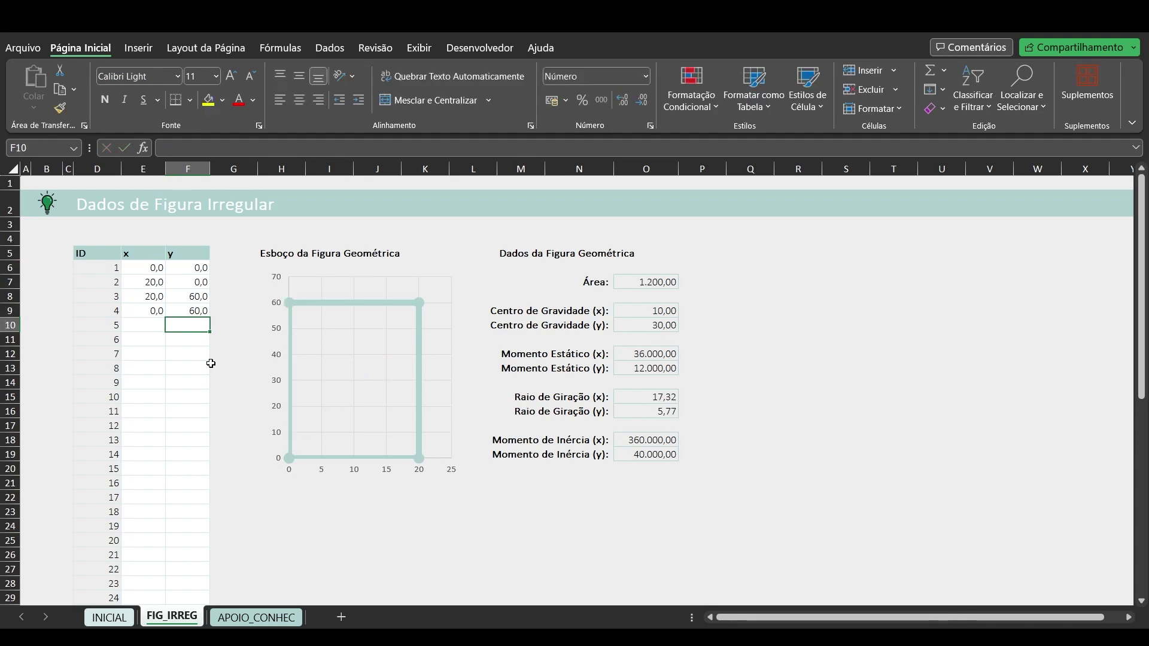
- Check how far the coordinate table extends below the entered points, and return to the results area
{"action": "scroll", "coordinate": [211, 363], "scroll_direction": "down", "scroll_amount": 11}
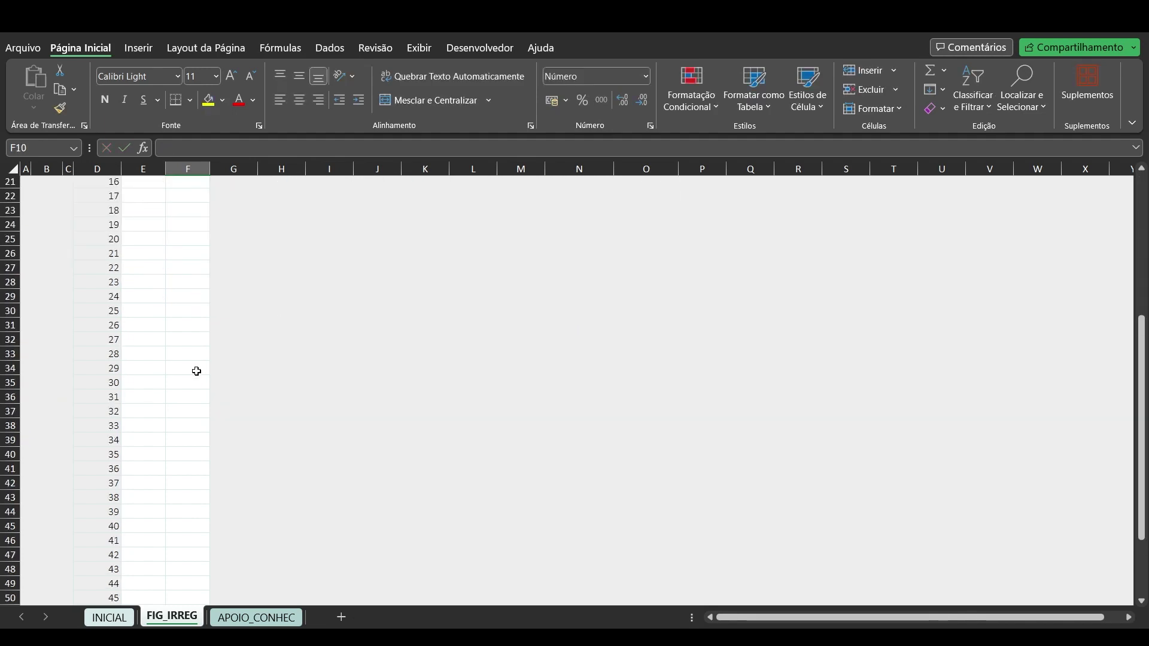
{"action": "left_click", "coordinate": [134, 497]}
{"action": "scroll", "coordinate": [203, 436], "scroll_direction": "up", "scroll_amount": 11}
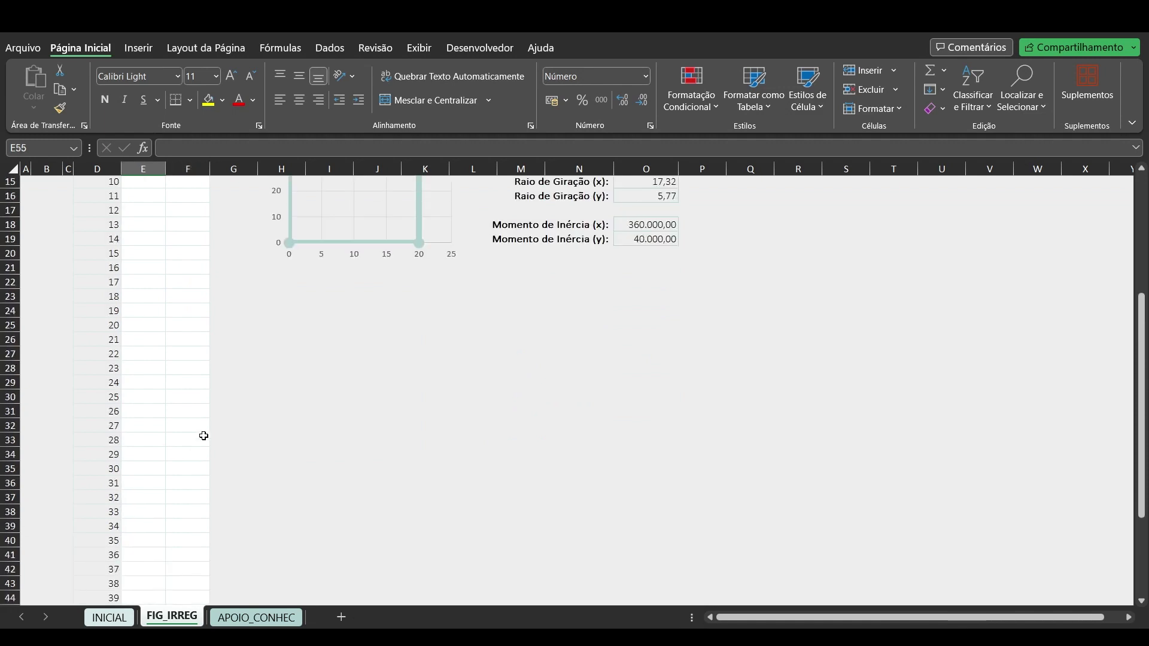
{"action": "double_click", "coordinate": [802, 282]}
{"action": "key", "text": "Escape"}
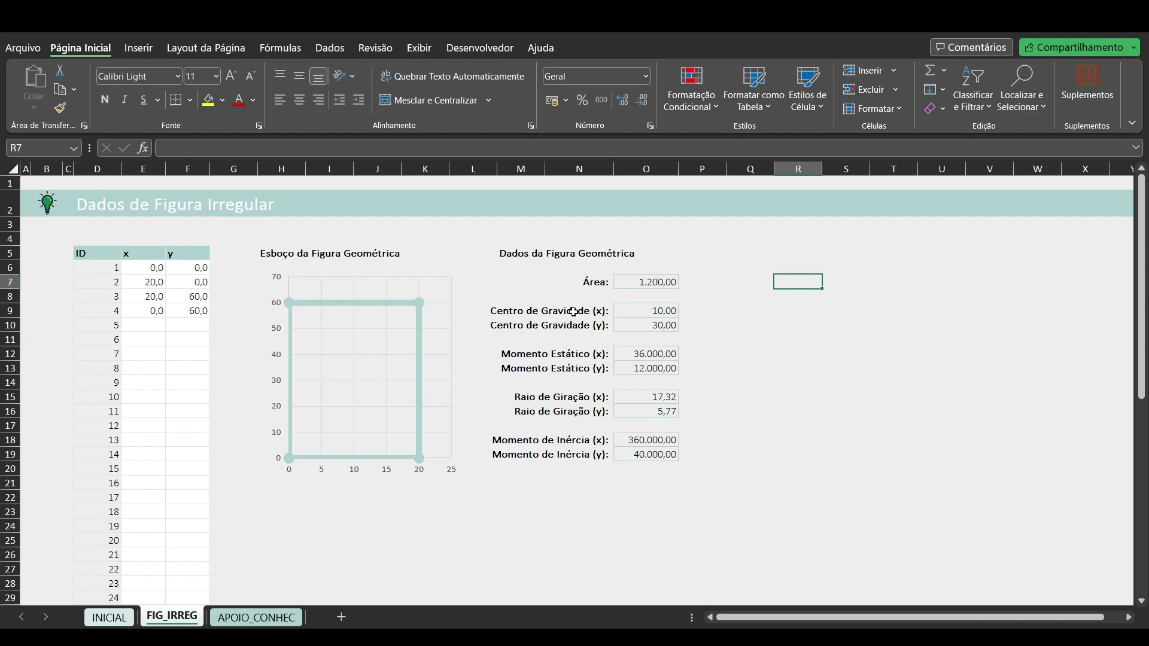
{"action": "key", "text": "F2"}
{"action": "key", "text": "Escape"}
- On the APOIO_CONHEC sheet, set the rectangle's base to 15 and its height to 45
{"action": "left_click", "coordinate": [264, 619]}
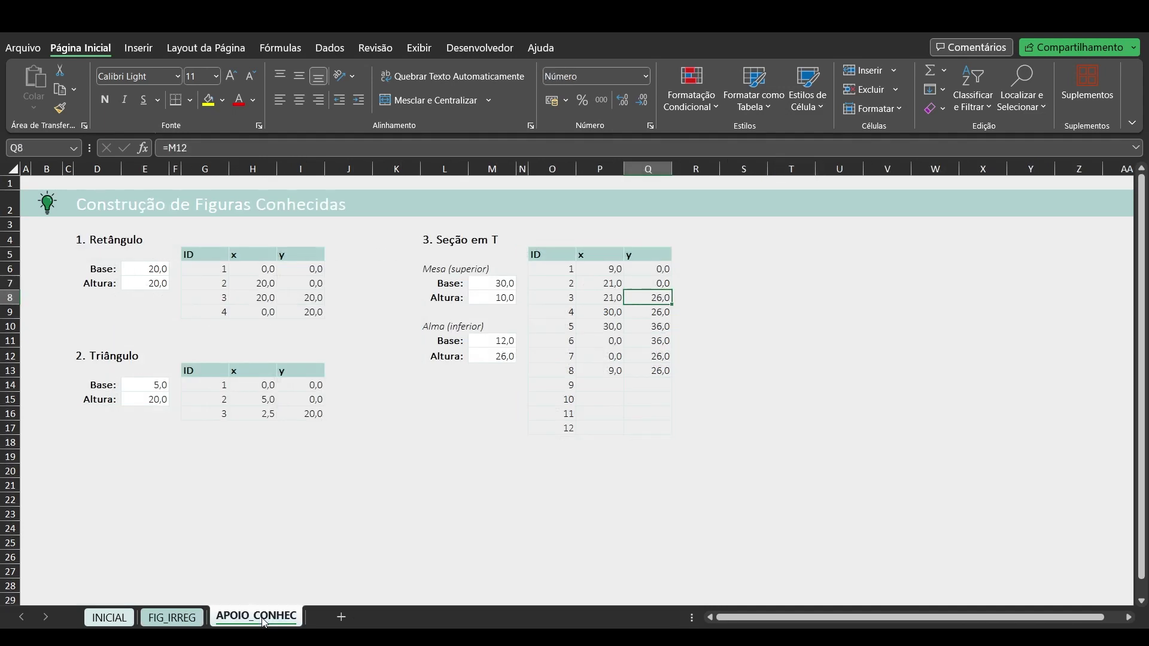
{"action": "left_click", "coordinate": [343, 516]}
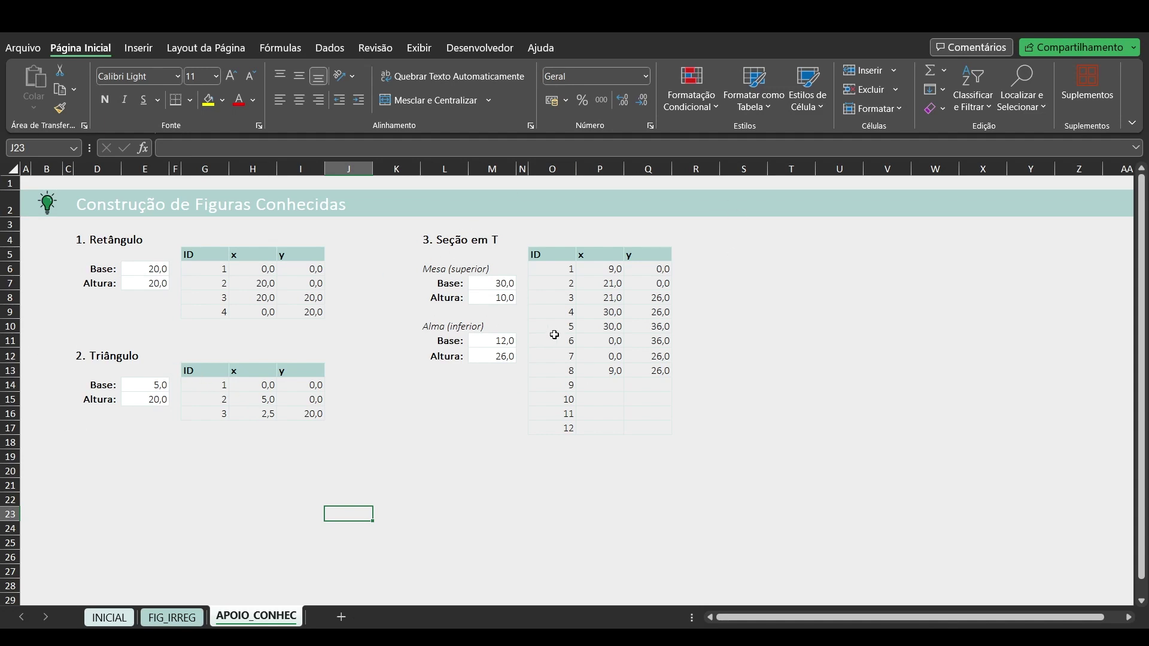
{"action": "left_click_drag", "start_coordinate": [146, 270], "coordinate": [147, 291]}
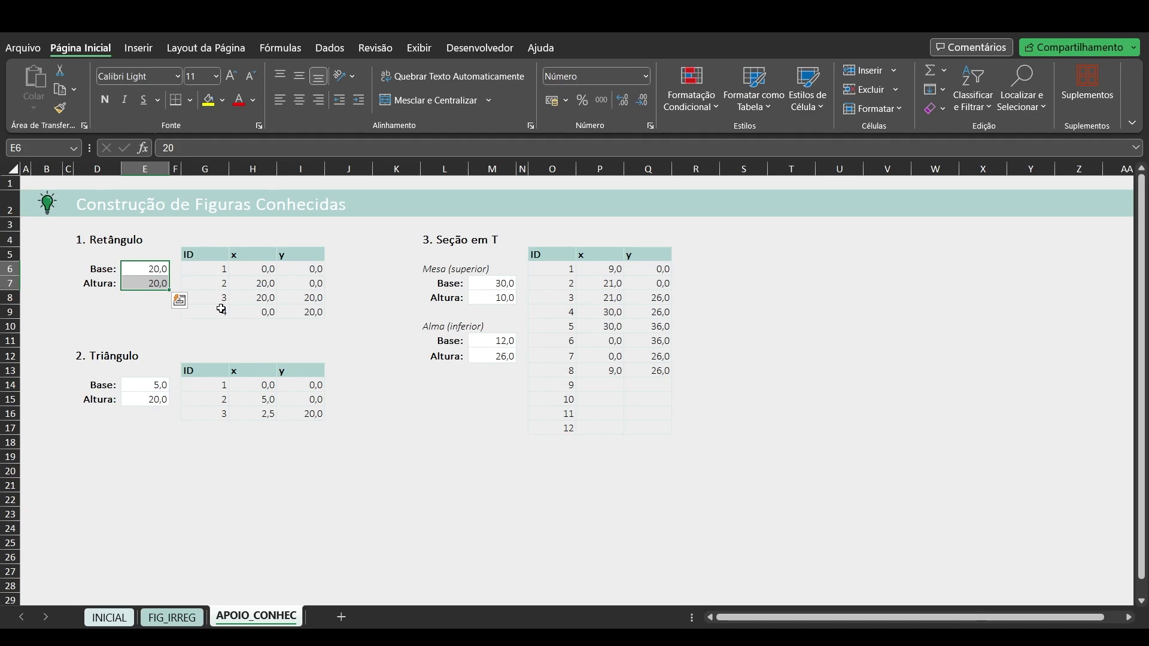
{"action": "left_click", "coordinate": [146, 270]}
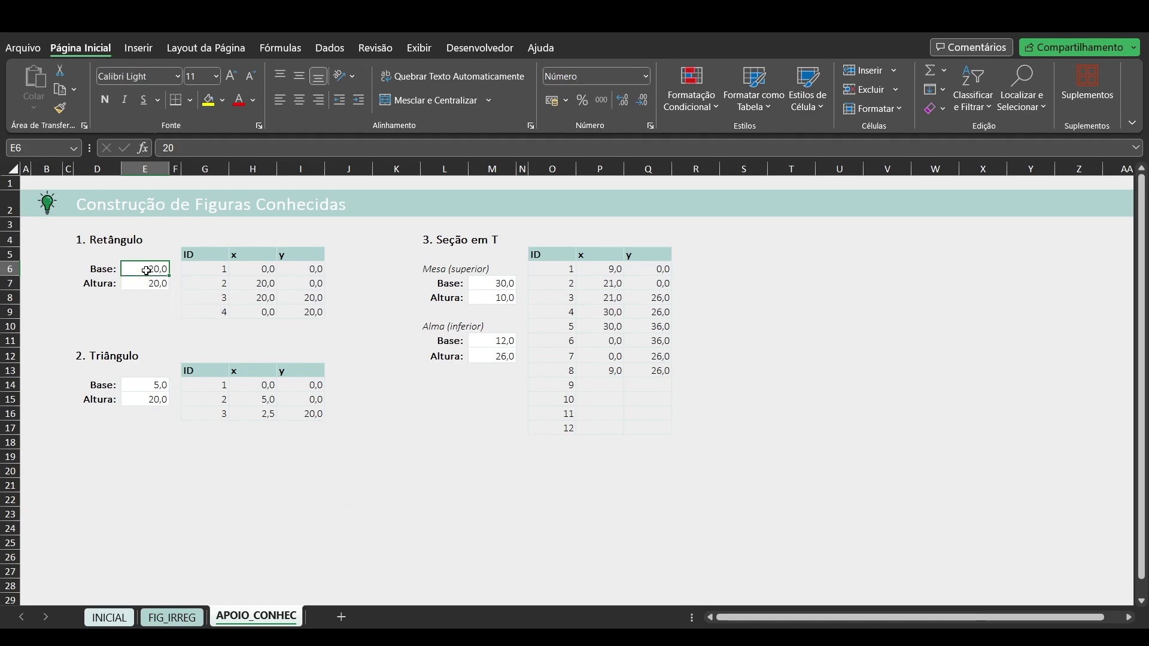
{"action": "type", "text": "15"}
{"action": "key", "text": "Return"}
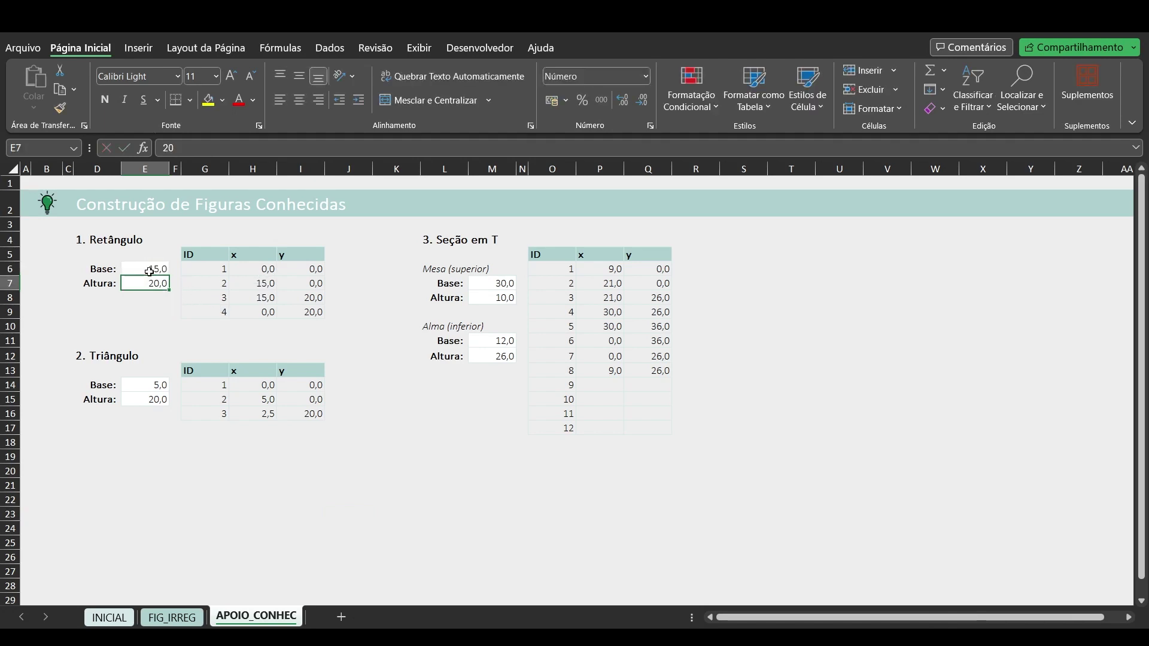
{"action": "type", "text": "45"}
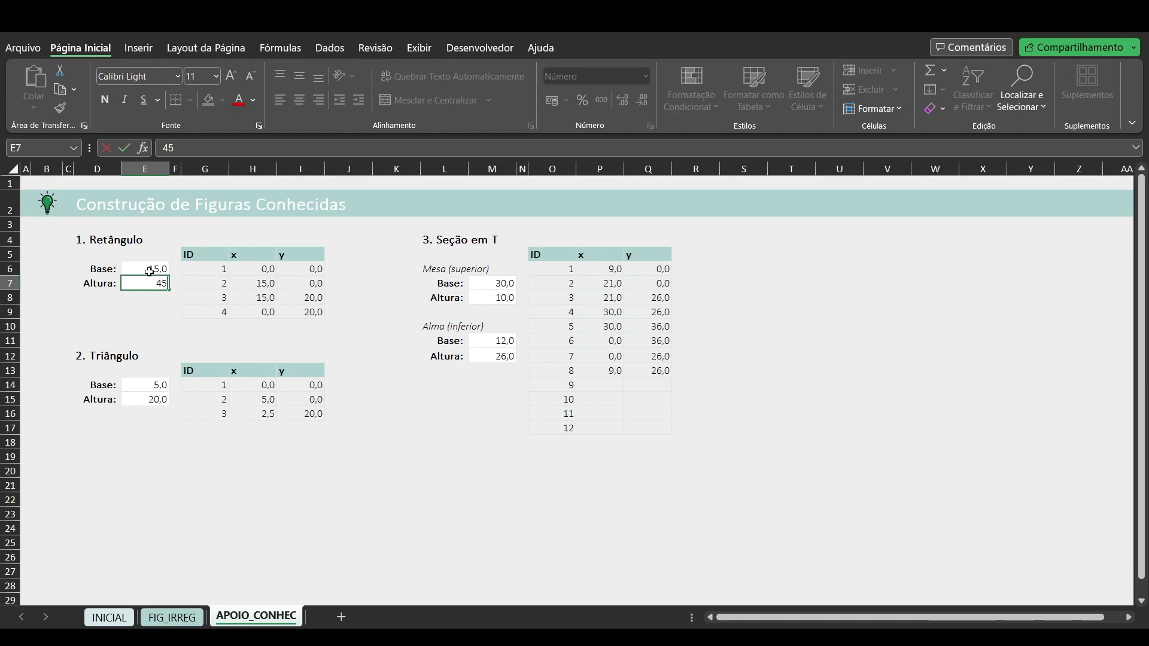
{"action": "key", "text": "Return"}
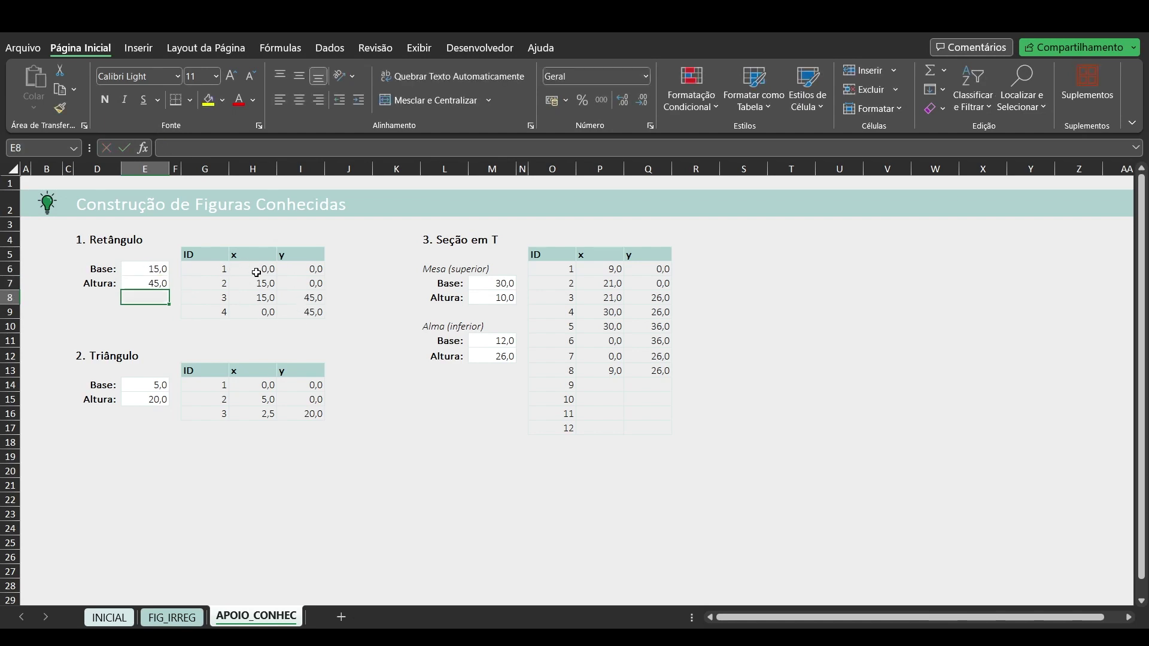
- Copy the rectangle's x and y coordinates and paste them as values only into FIG_IRREG, starting at point 1
{"action": "left_click_drag", "start_coordinate": [260, 267], "coordinate": [295, 315]}
{"action": "key", "text": "ctrl+c"}
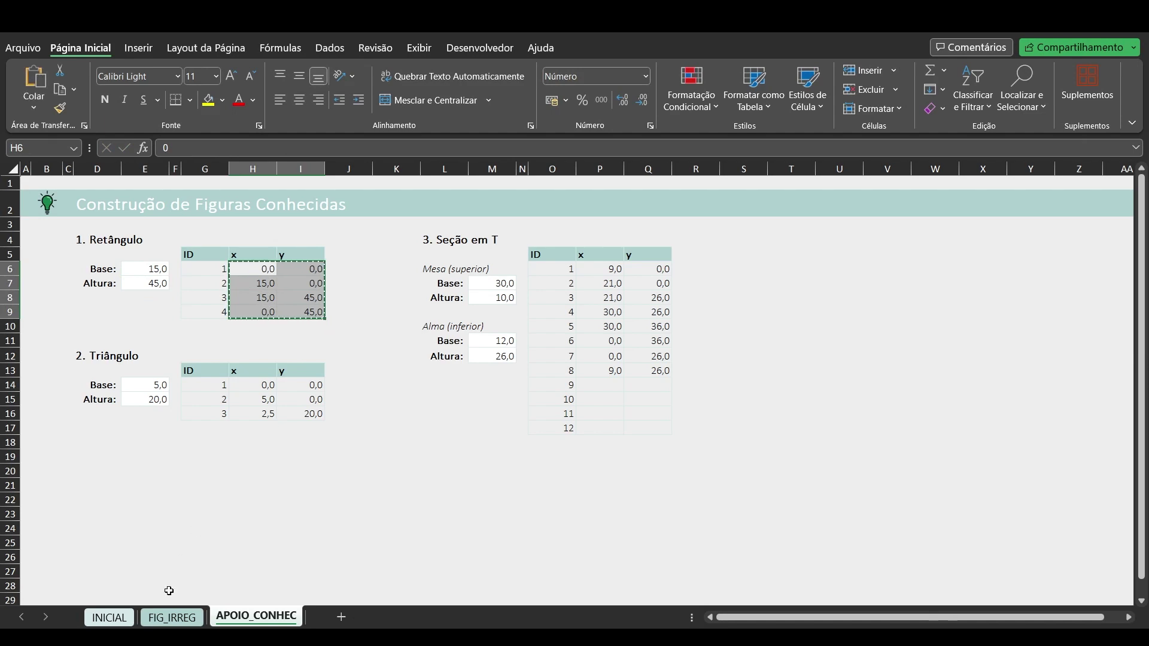
{"action": "left_click", "coordinate": [172, 618]}
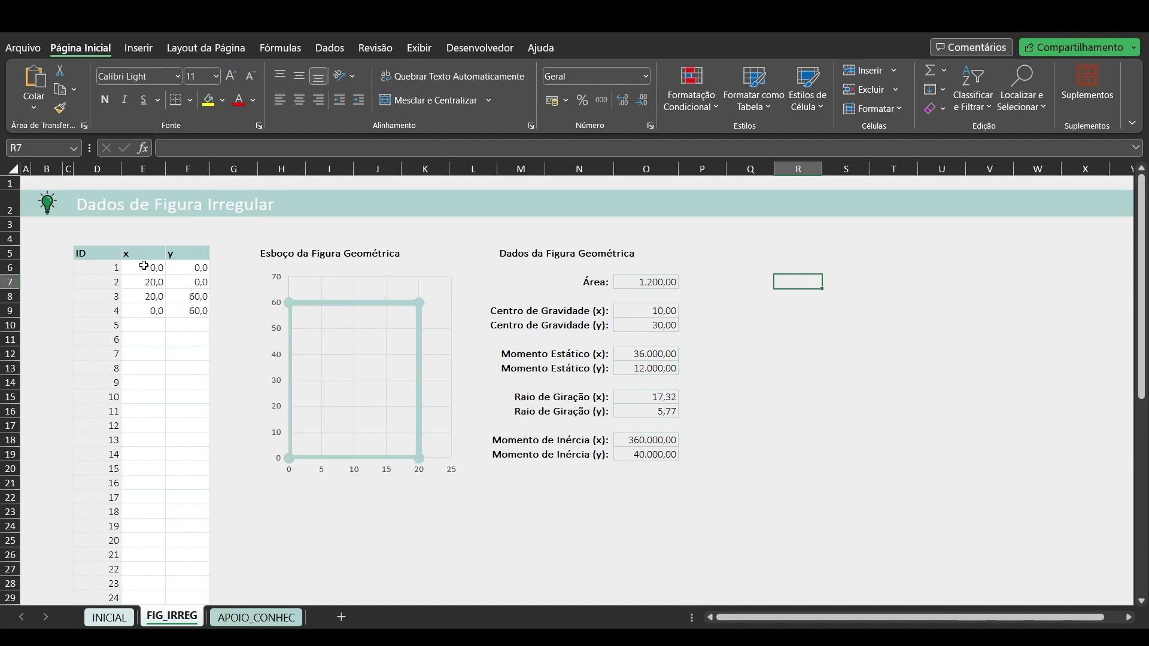
{"action": "left_click", "coordinate": [146, 268]}
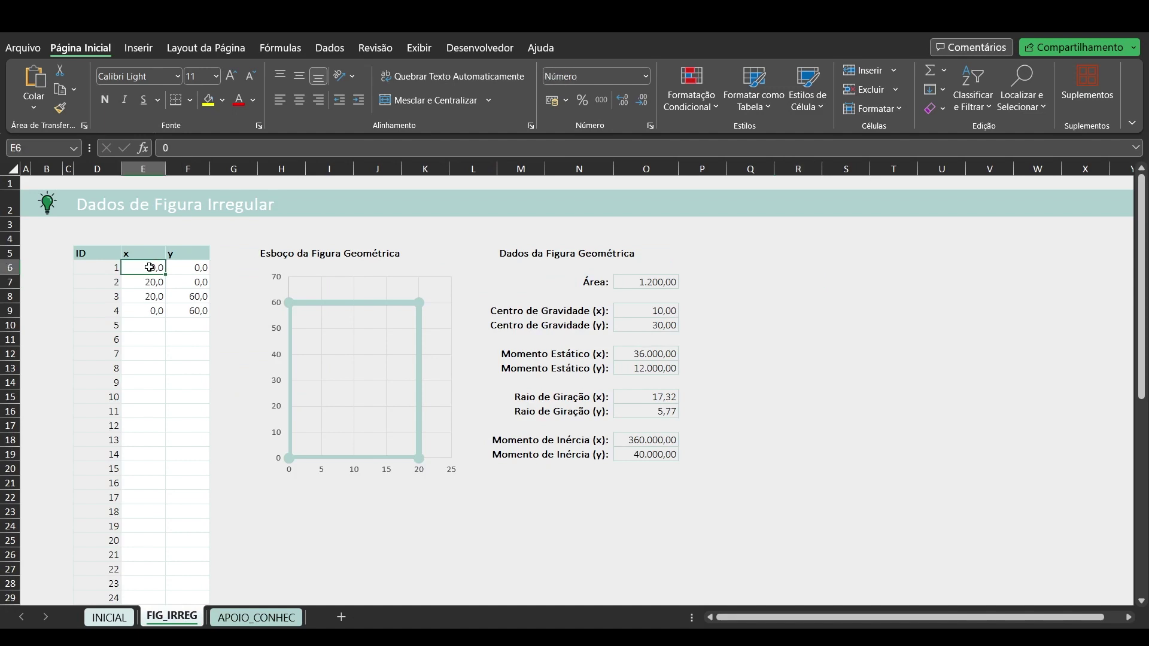
{"action": "right_click", "coordinate": [150, 273]}
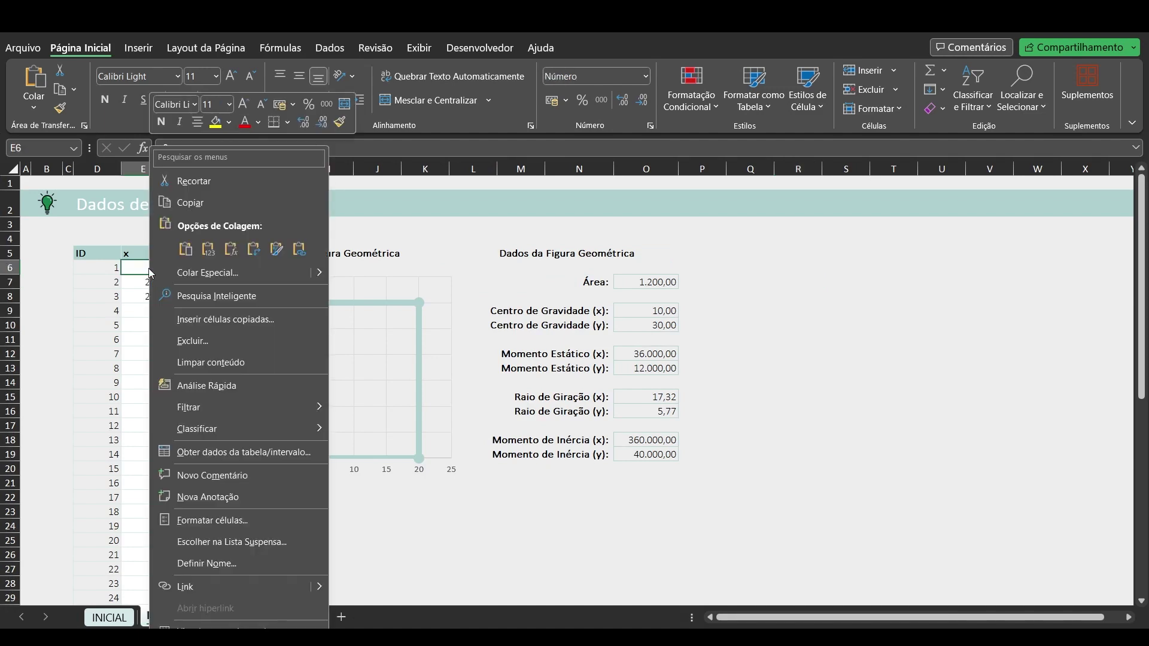
{"action": "left_click", "coordinate": [212, 275]}
{"action": "left_click", "coordinate": [84, 243]}
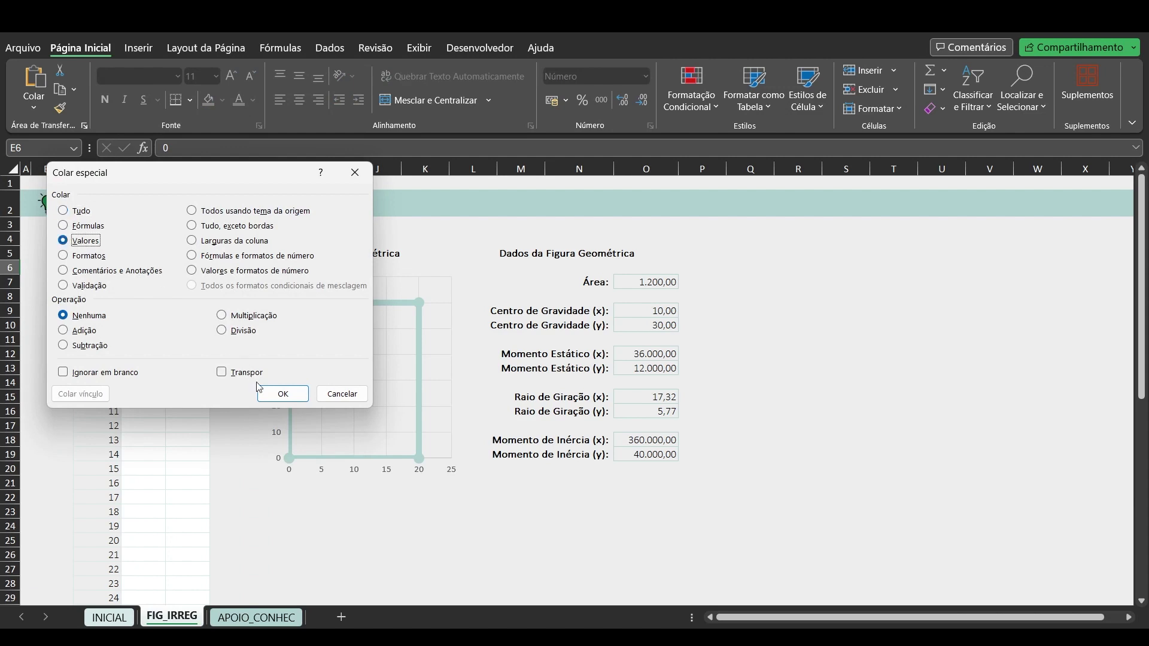
{"action": "left_click", "coordinate": [281, 394]}
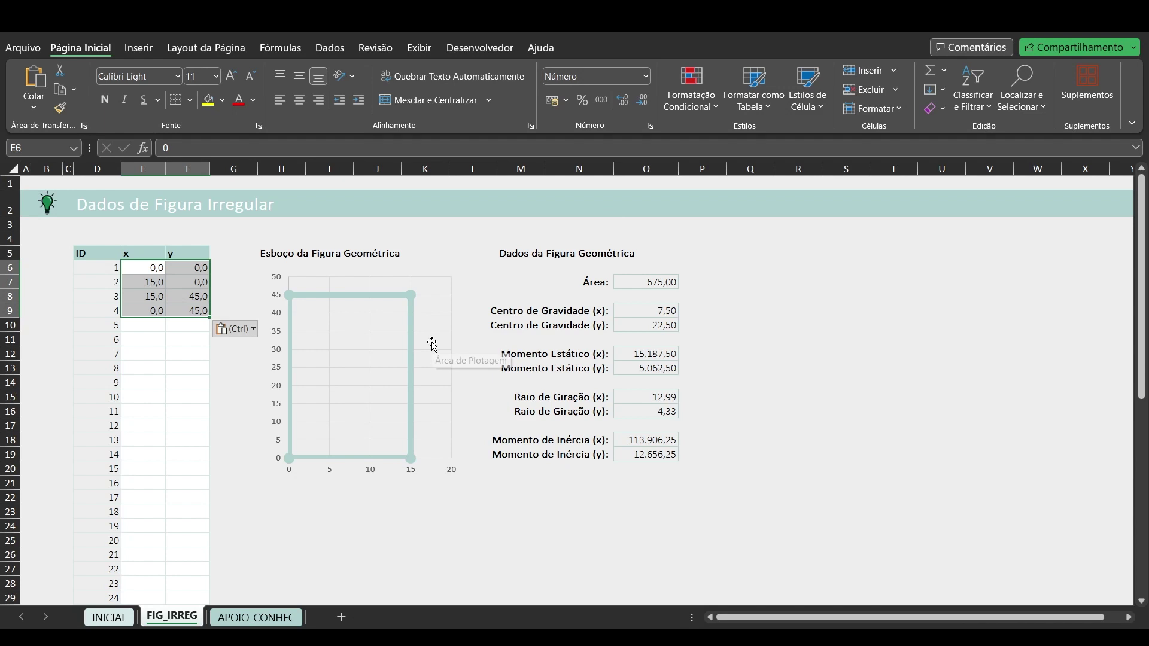
- Copy the triangle's coordinates from APOIO_CONHEC into FIG_IRREG as values only, starting at point 1, and clear the leftover point 4
{"action": "left_click", "coordinate": [256, 617]}
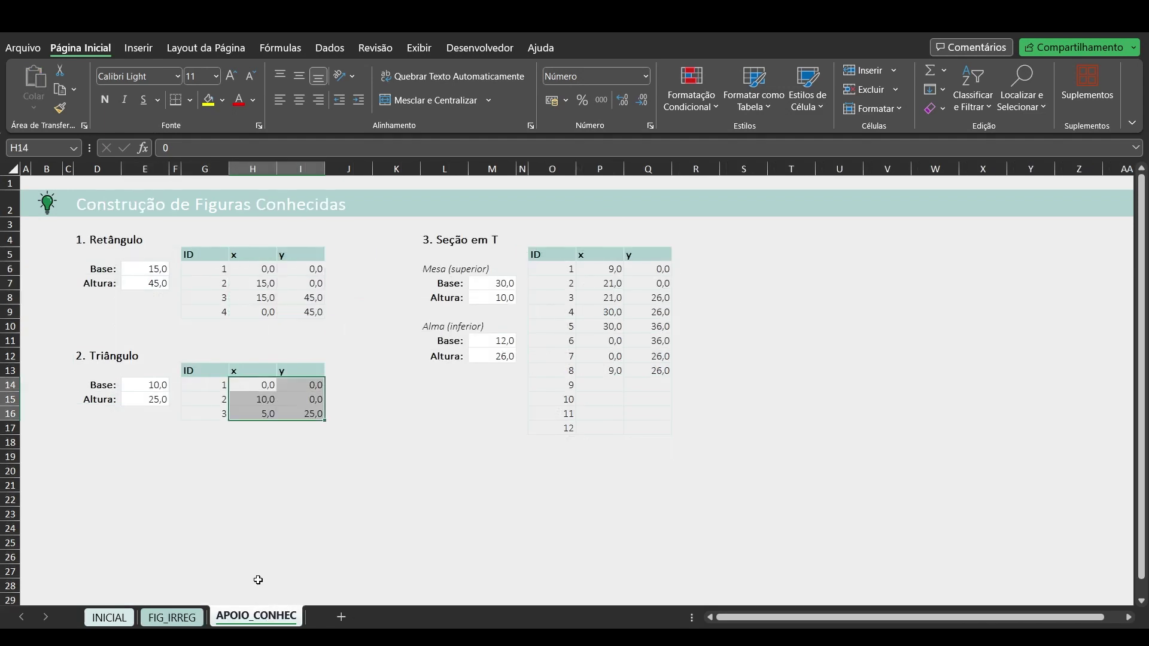
{"action": "left_click_drag", "start_coordinate": [266, 386], "coordinate": [308, 415]}
{"action": "key", "text": "ctrl+c"}
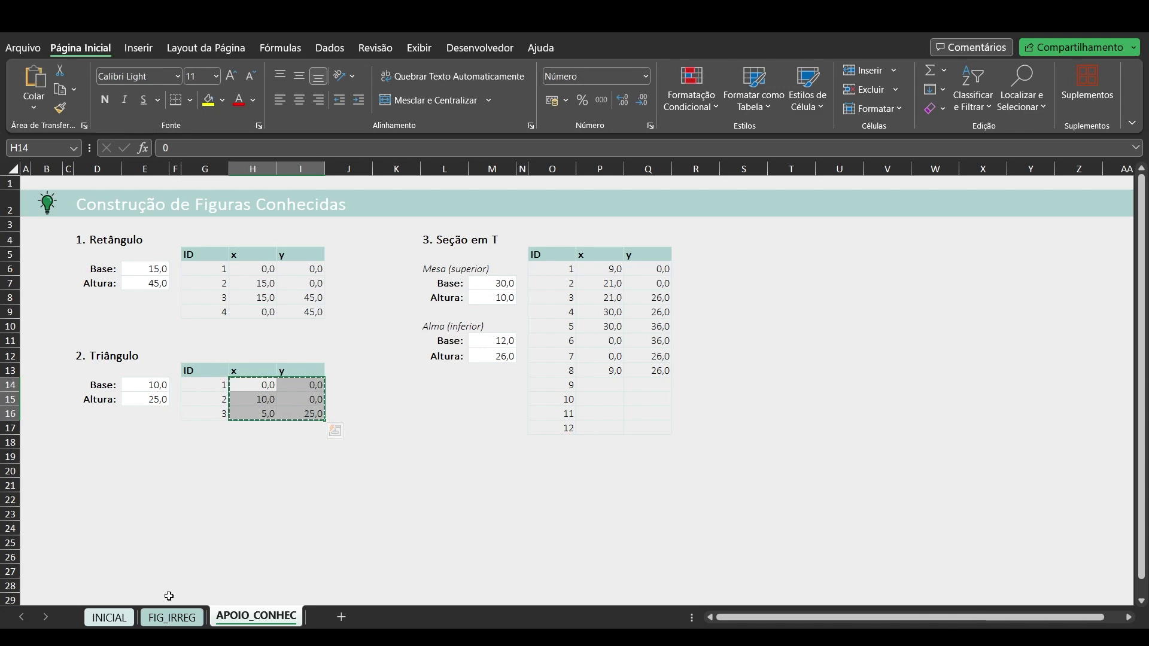
{"action": "left_click", "coordinate": [172, 617]}
{"action": "right_click", "coordinate": [135, 267]}
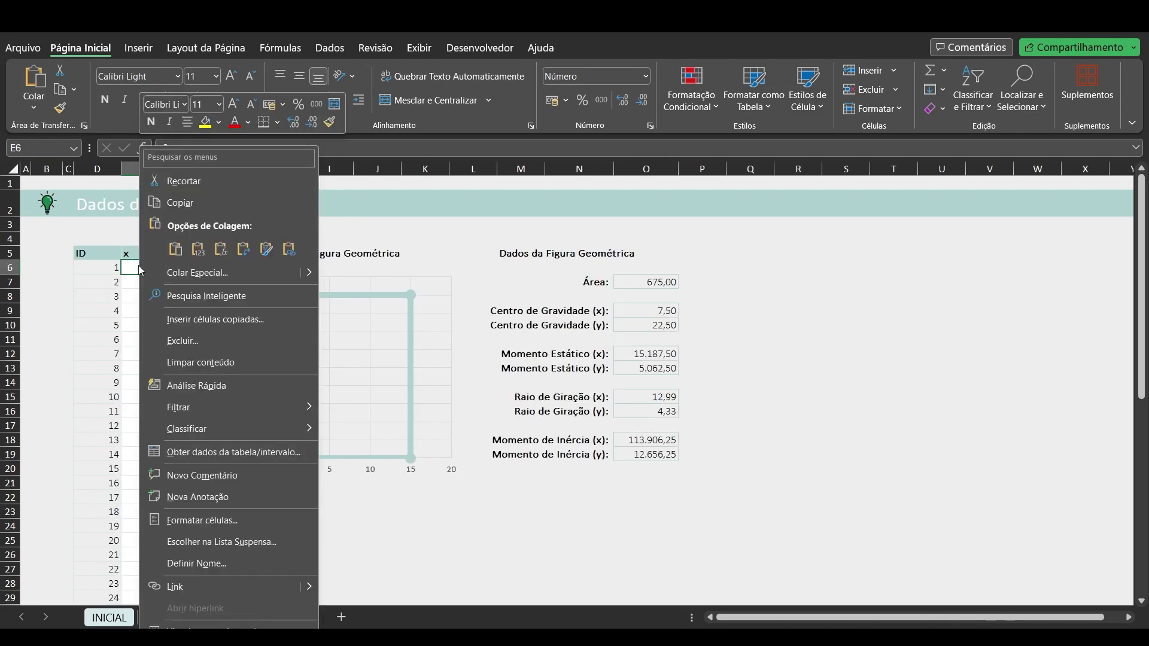
{"action": "left_click", "coordinate": [193, 273]}
{"action": "left_click", "coordinate": [42, 239]}
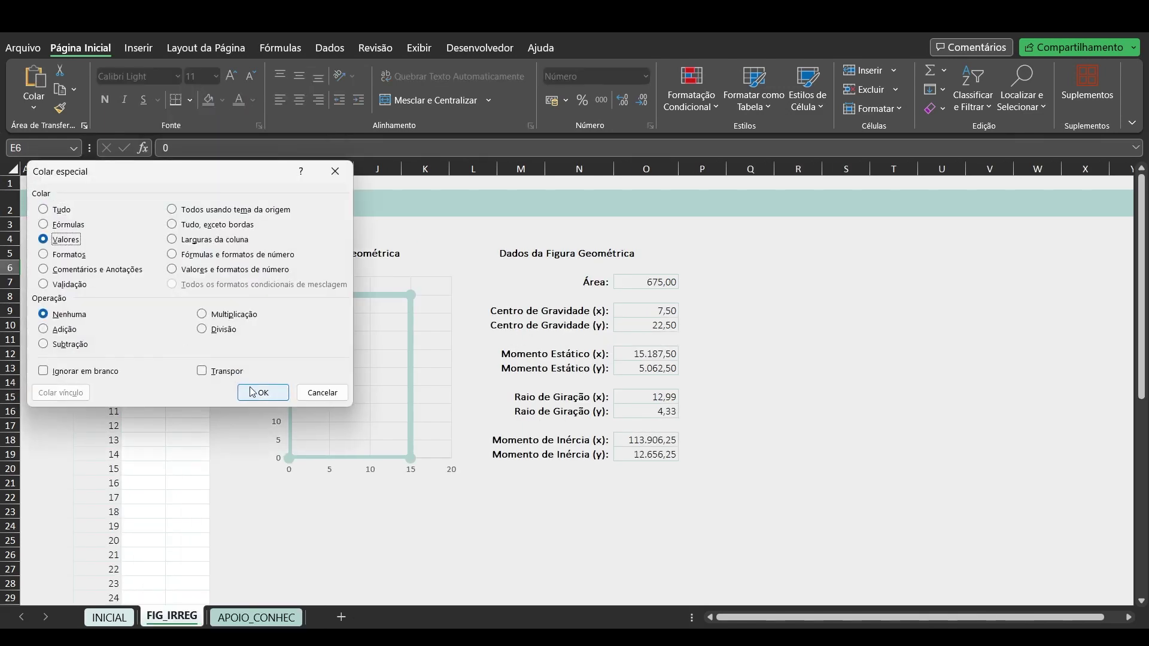
{"action": "left_click", "coordinate": [259, 392]}
{"action": "left_click_drag", "start_coordinate": [140, 311], "coordinate": [180, 312]}
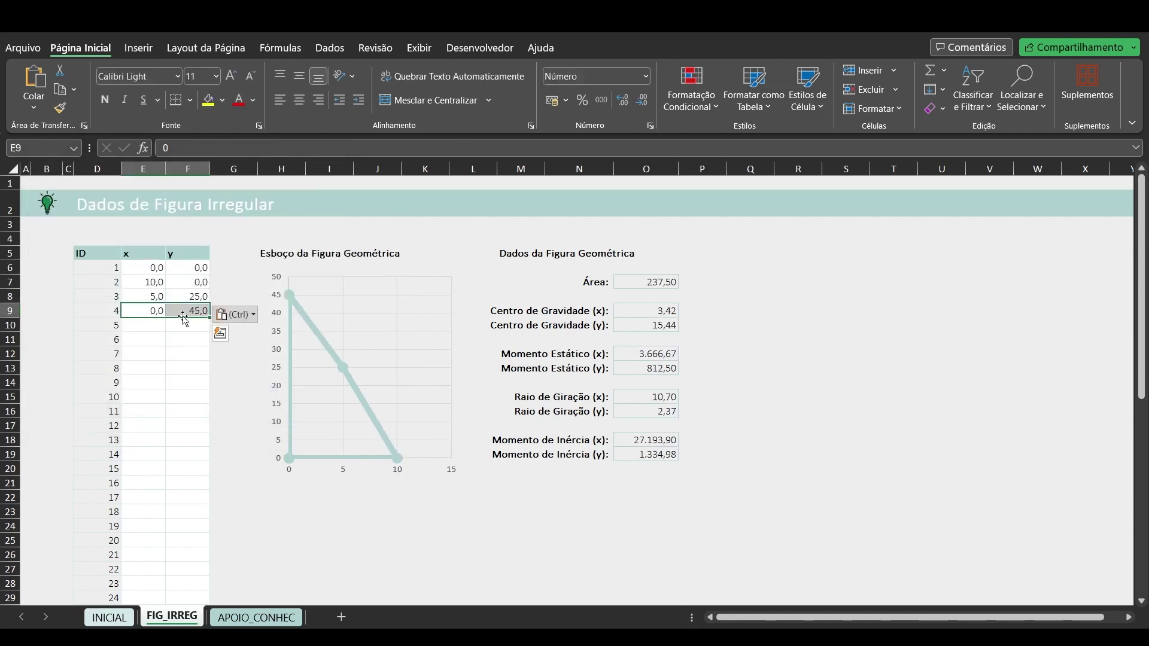
{"action": "key", "text": "Delete"}
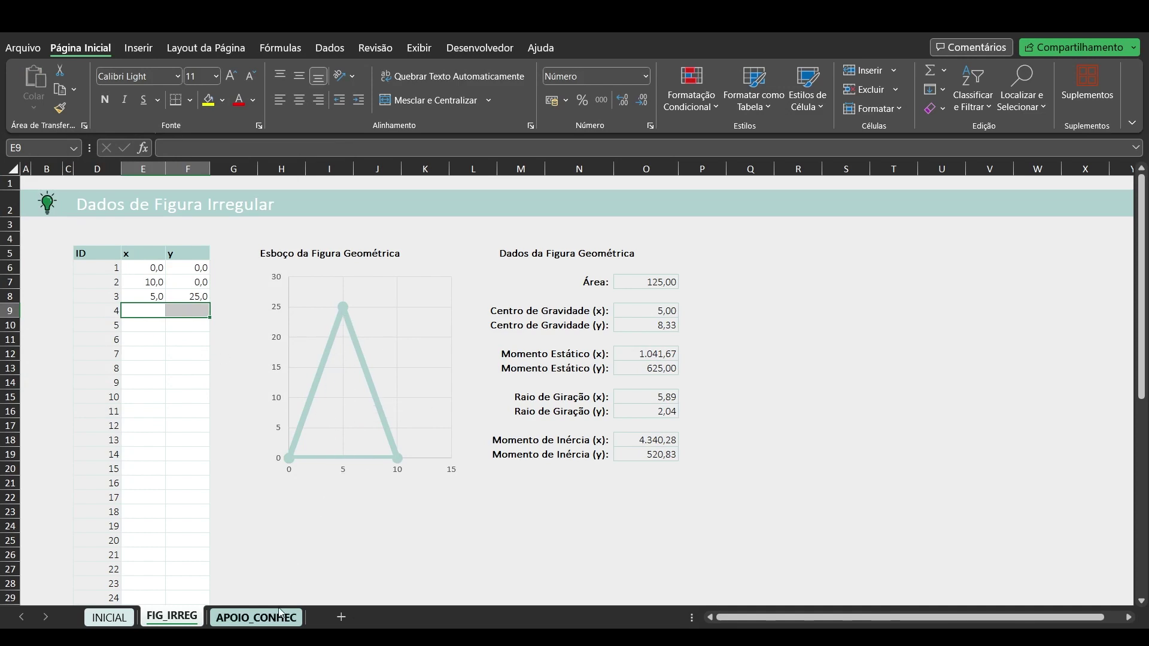
- On the APOIO_CONHEC sheet, set the height of the T-section's lower web (Alma) to 30
{"action": "left_click", "coordinate": [256, 617]}
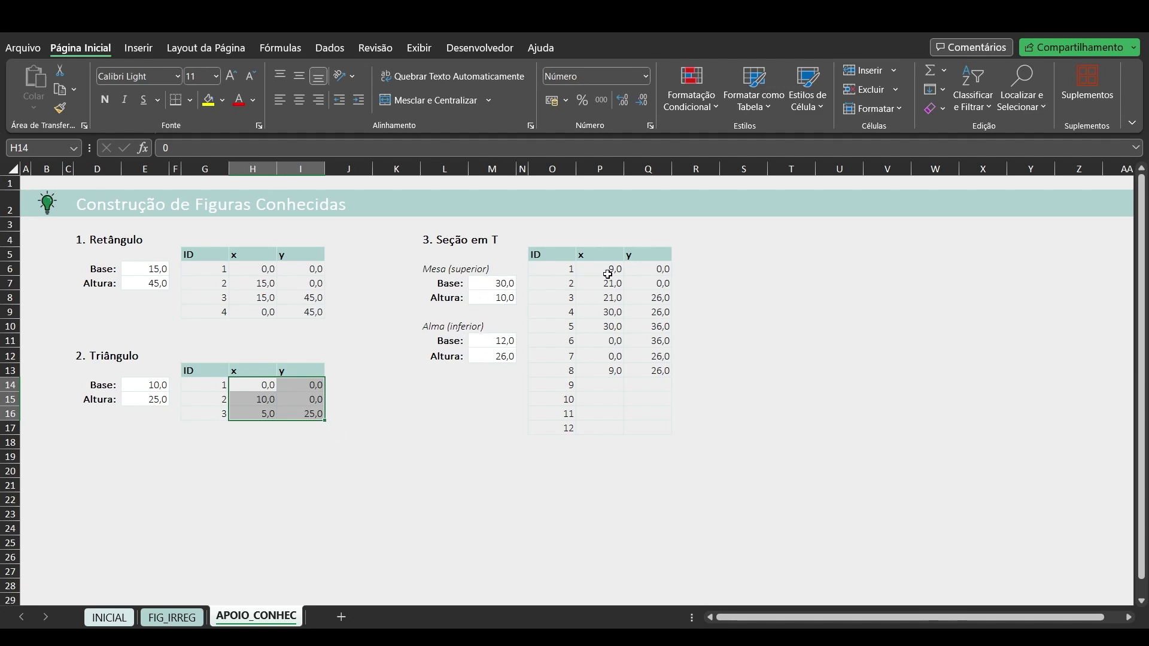
{"action": "left_click", "coordinate": [474, 352]}
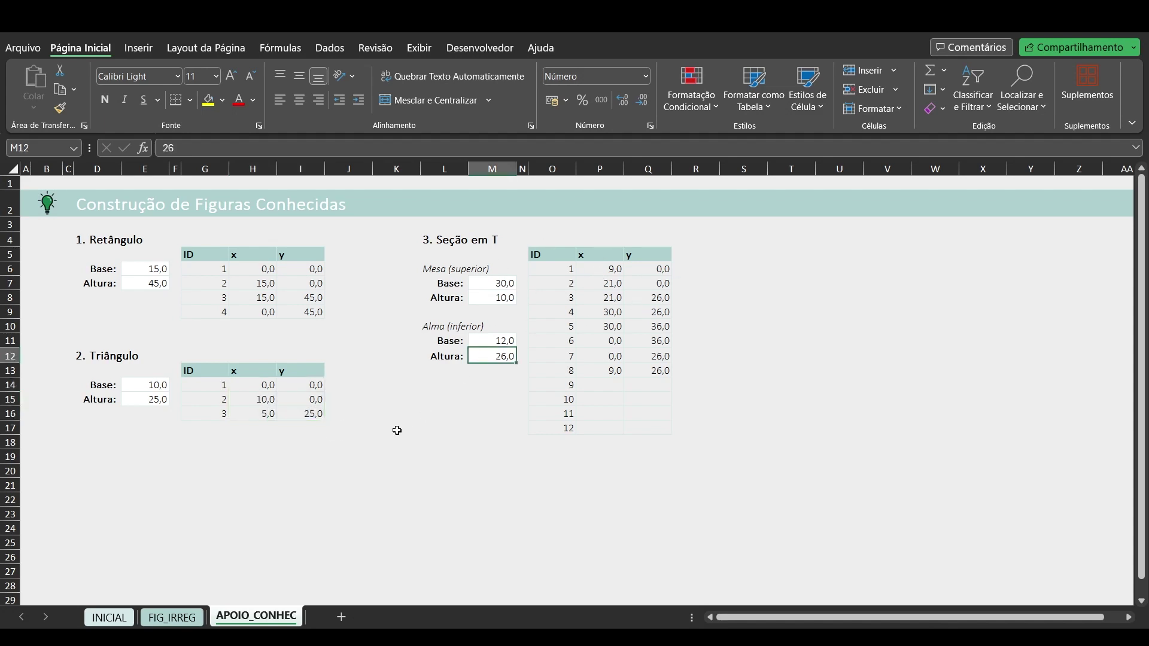
{"action": "type", "text": "30"}
{"action": "key", "text": "Return"}
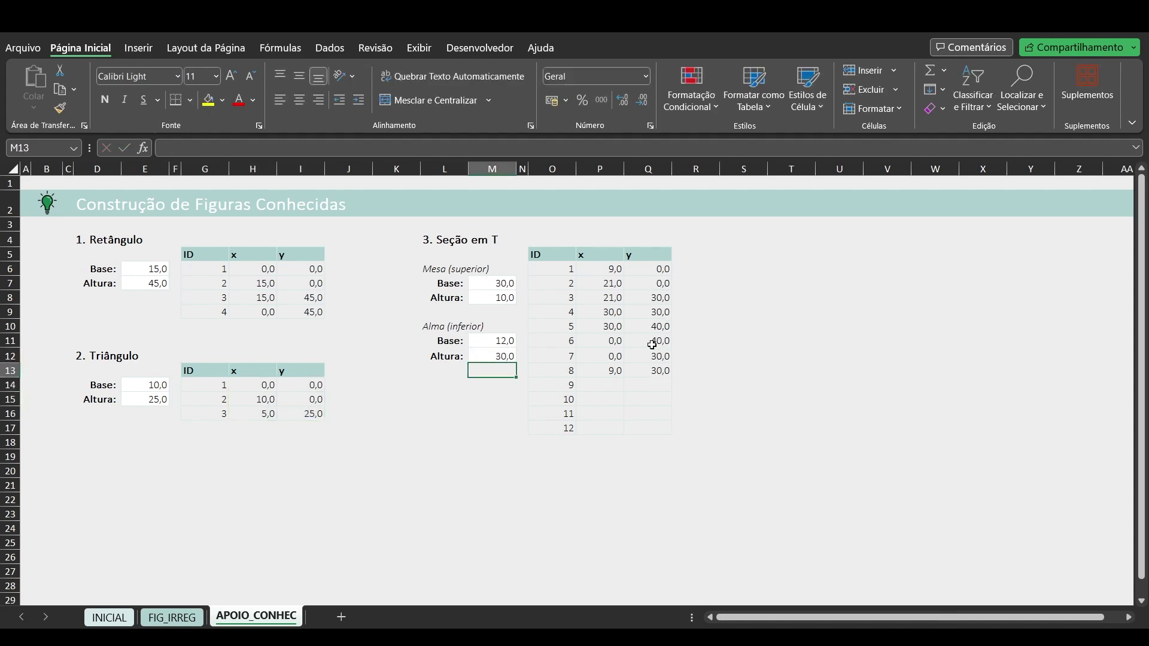
- Set the T-section's upper flange (Mesa) to a height of 12 and a base of 35
{"action": "key", "text": "Up"}
{"action": "key", "text": "Up"}
{"action": "key", "text": "Up"}
{"action": "key", "text": "Up"}
{"action": "key", "text": "Up"}
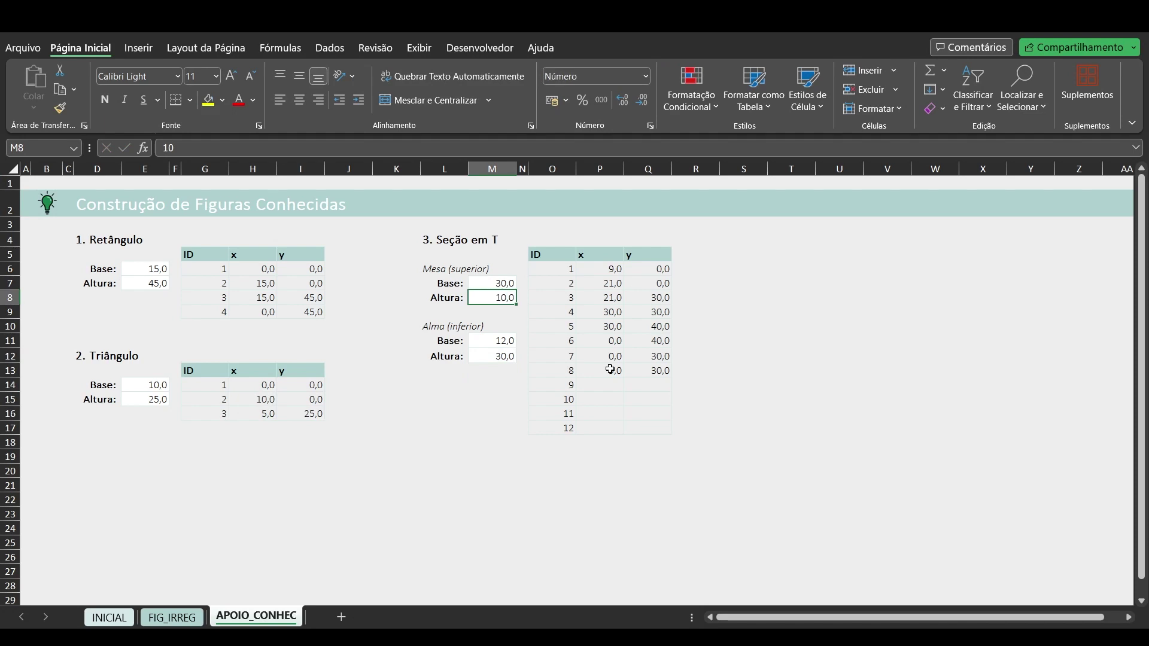
{"action": "type", "text": "12"}
{"action": "key", "text": "Up"}
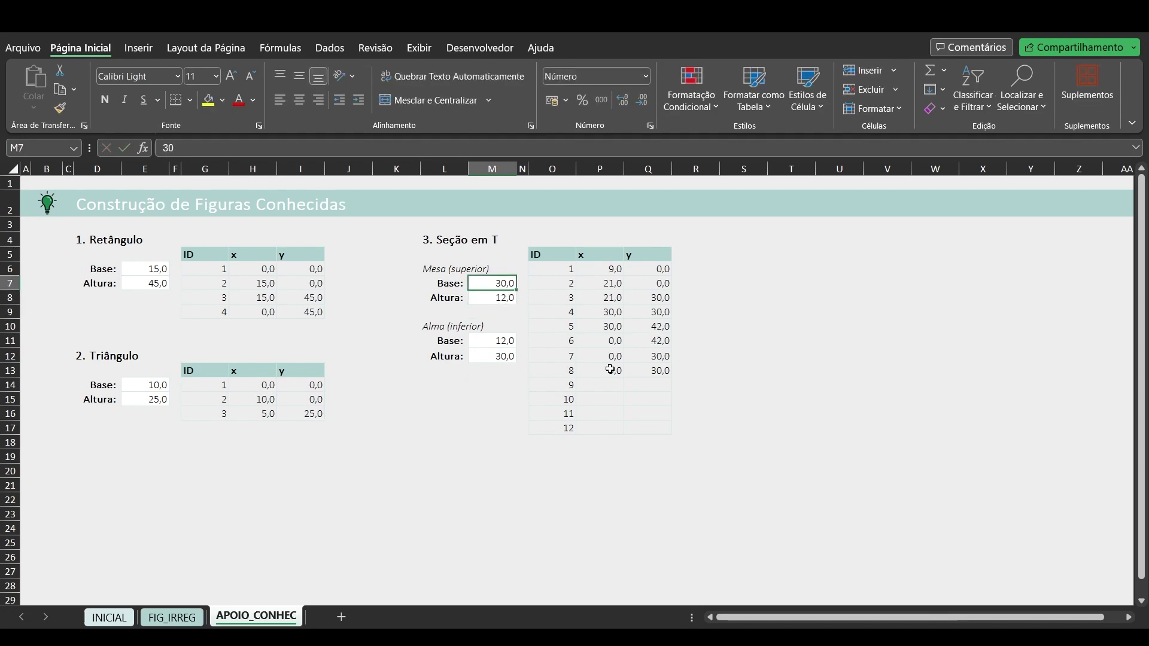
{"action": "type", "text": "35"}
{"action": "key", "text": "Return"}
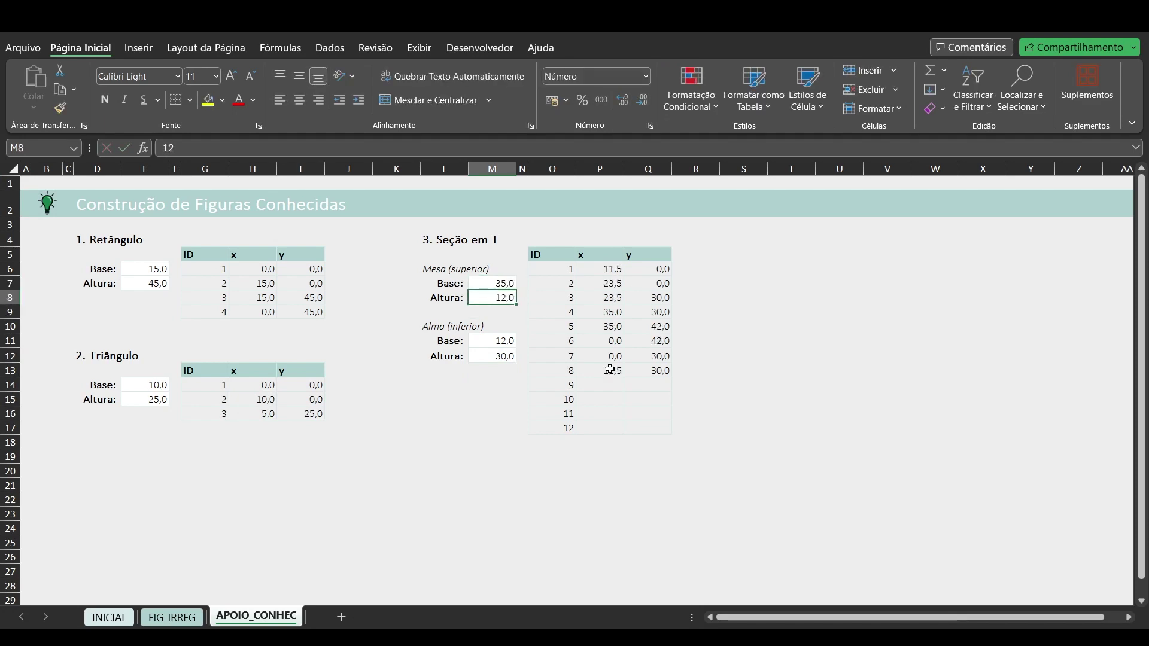
- Copy the T-section's eight coordinate pairs and paste them as values only into FIG_IRREG, starting at point 1
{"action": "double_click", "coordinate": [799, 324]}
{"action": "left_click_drag", "start_coordinate": [604, 269], "coordinate": [661, 371]}
{"action": "key", "text": "ctrl+c"}
{"action": "left_click", "coordinate": [172, 617]}
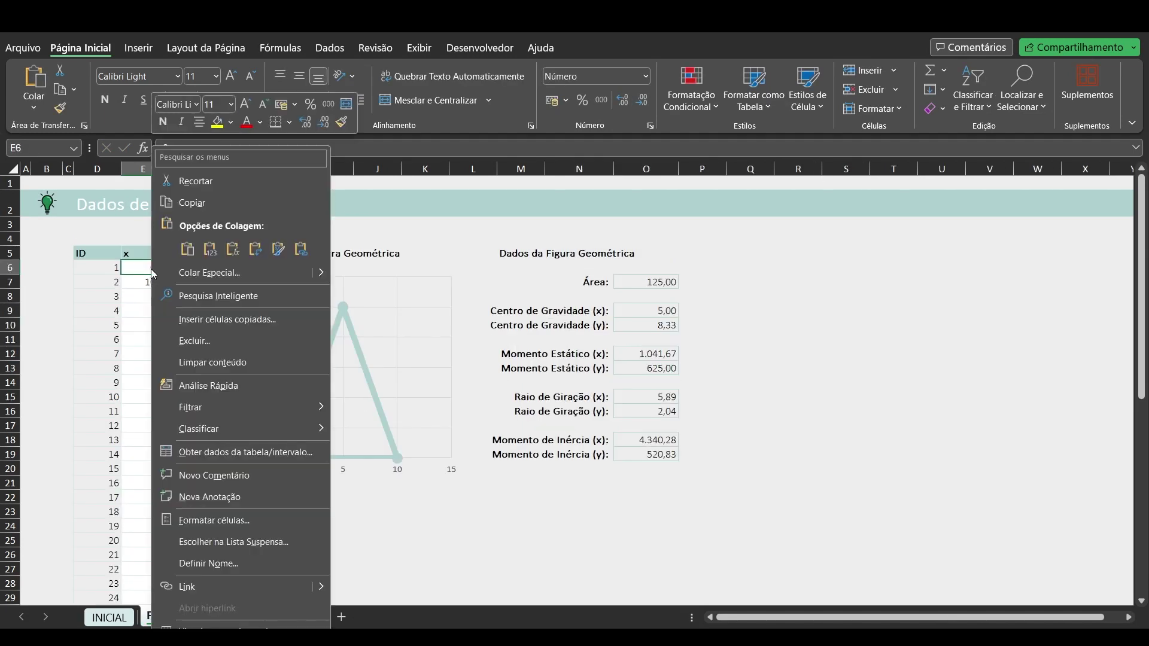
{"action": "right_click", "coordinate": [148, 268]}
{"action": "left_click", "coordinate": [182, 275]}
{"action": "left_click", "coordinate": [66, 242]}
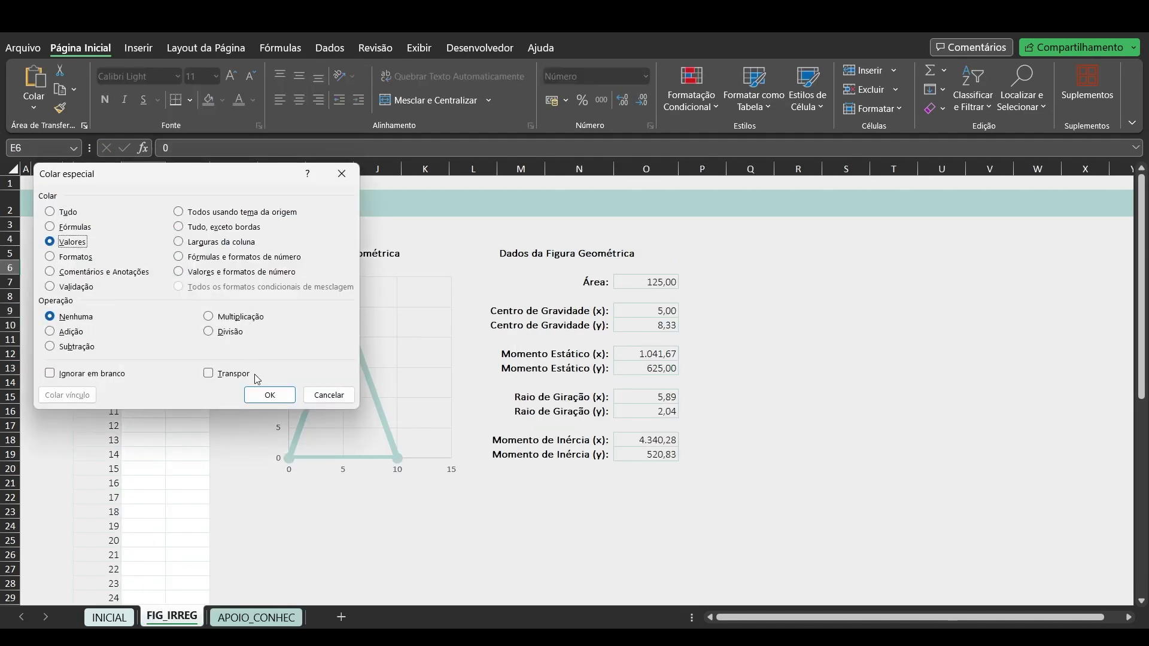
{"action": "left_click", "coordinate": [277, 398]}
{"action": "left_click", "coordinate": [786, 352]}
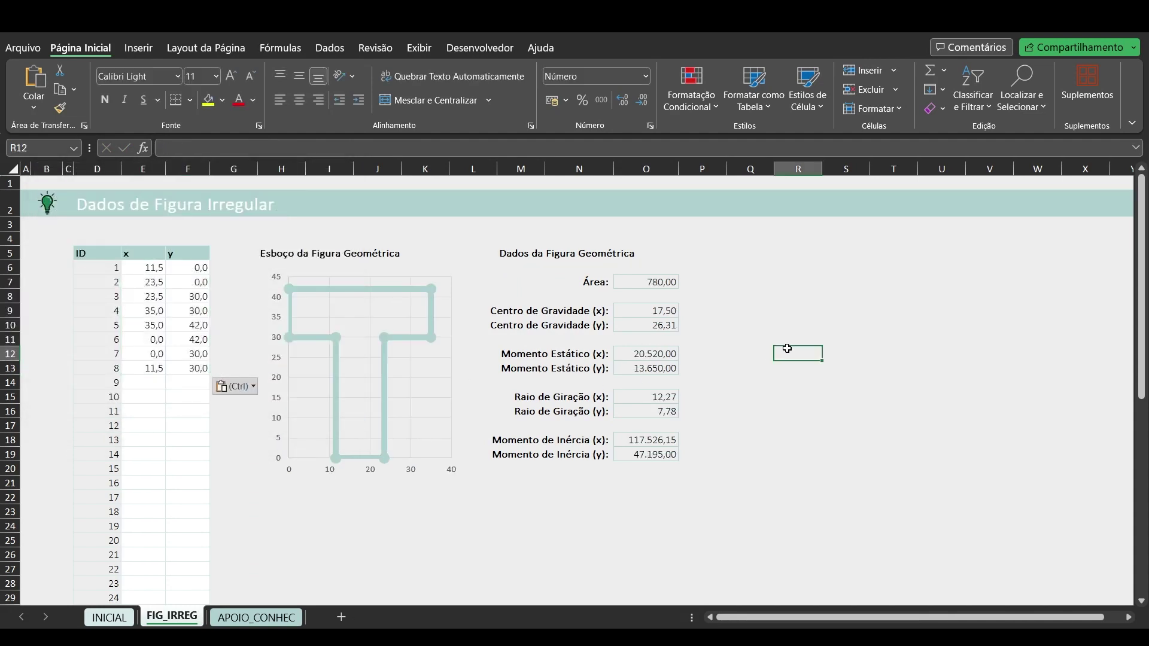
{"action": "key", "text": "Escape"}
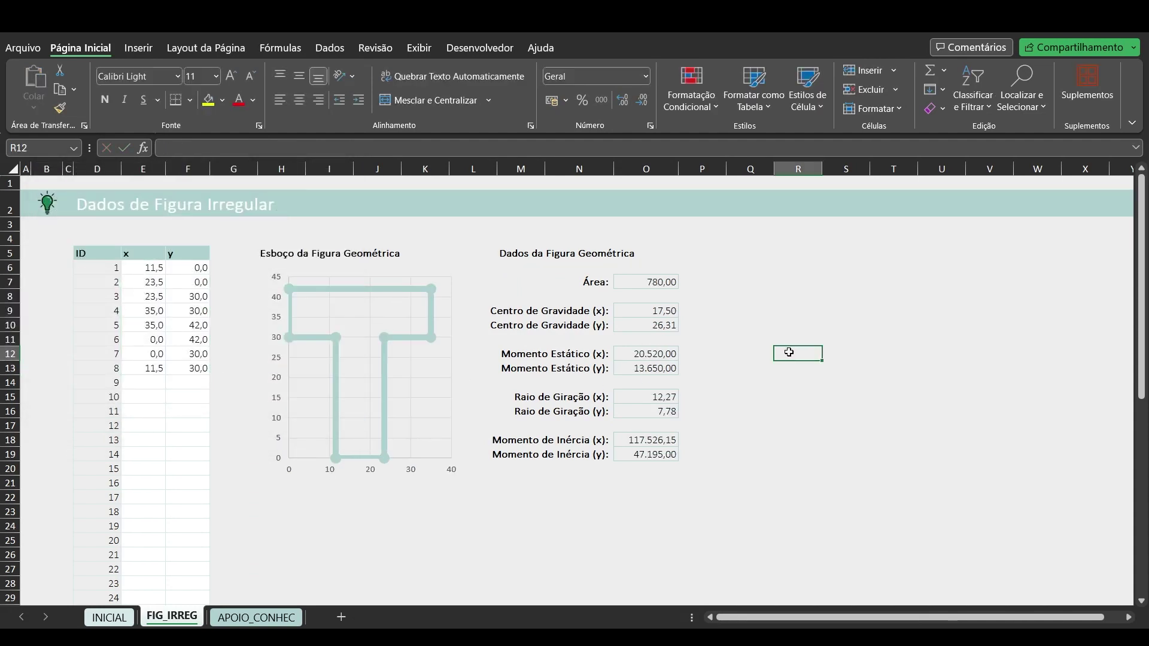